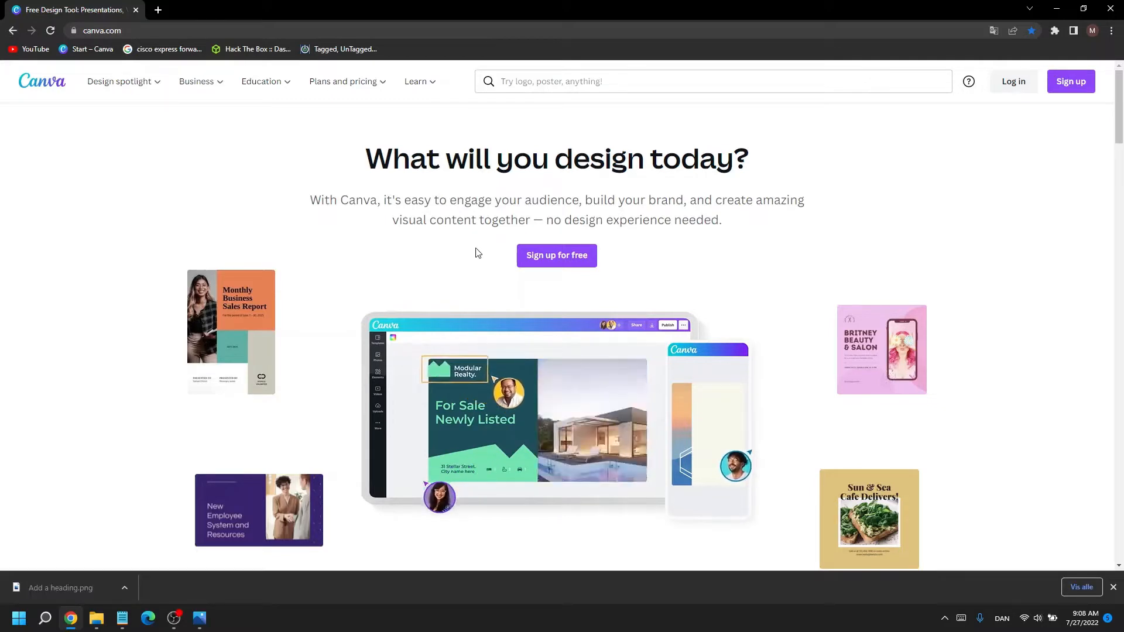
# Step: Start signing up for a free Canva account
pyautogui.click(539, 257)
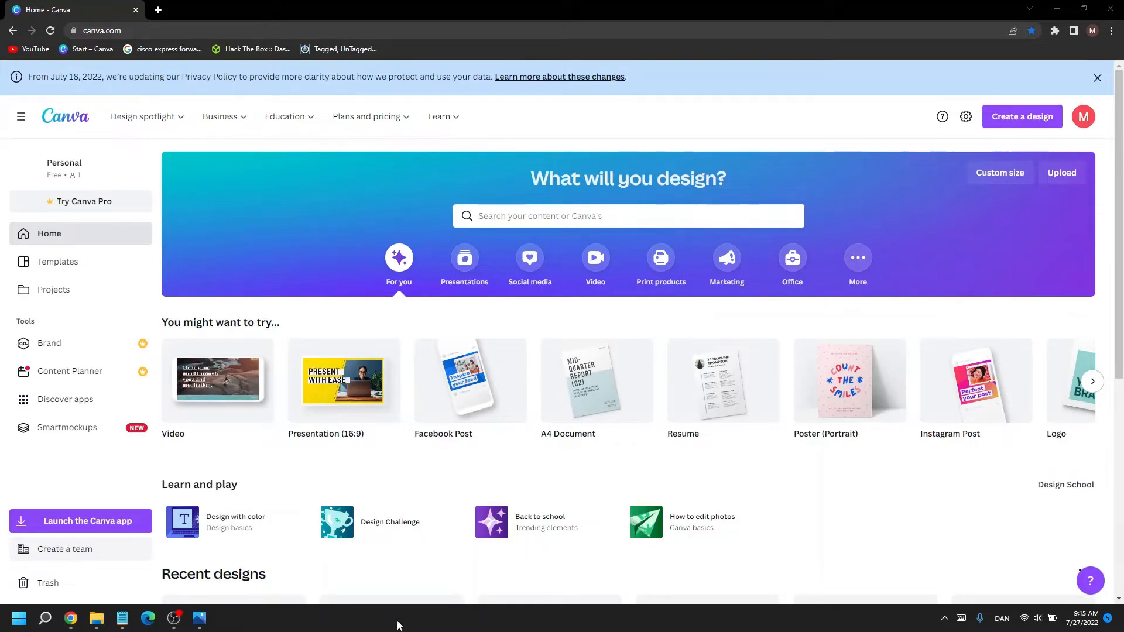
# Step: Look through the suggested design types and the recent designs on the home page
pyautogui.moveTo(226, 408)
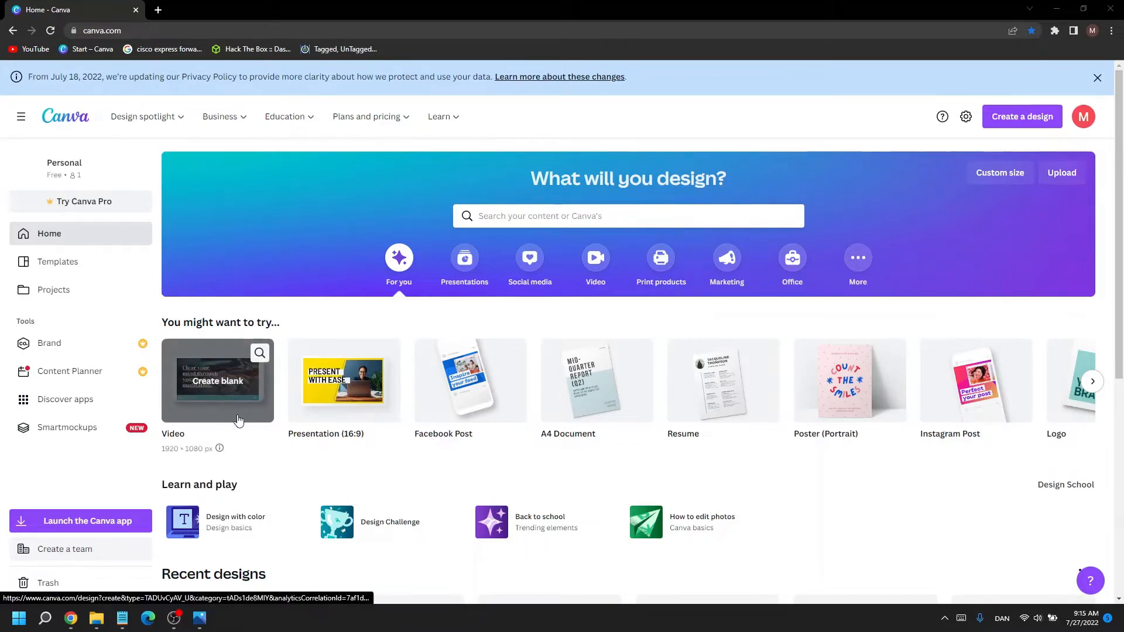
pyautogui.moveTo(326, 414)
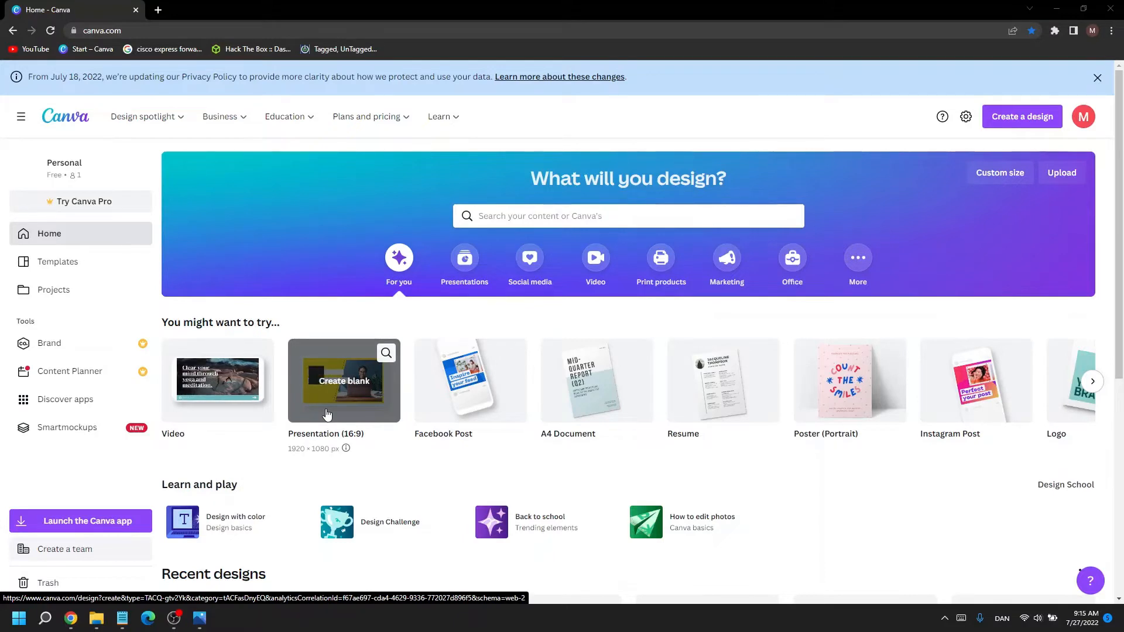
pyautogui.moveTo(448, 398)
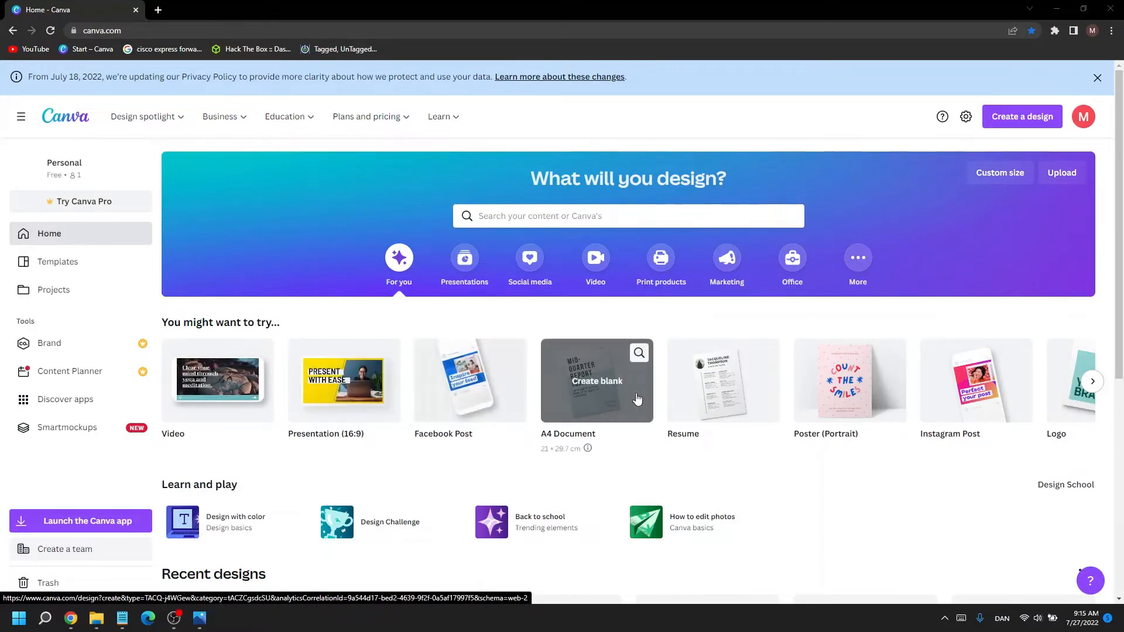
pyautogui.moveTo(690, 406)
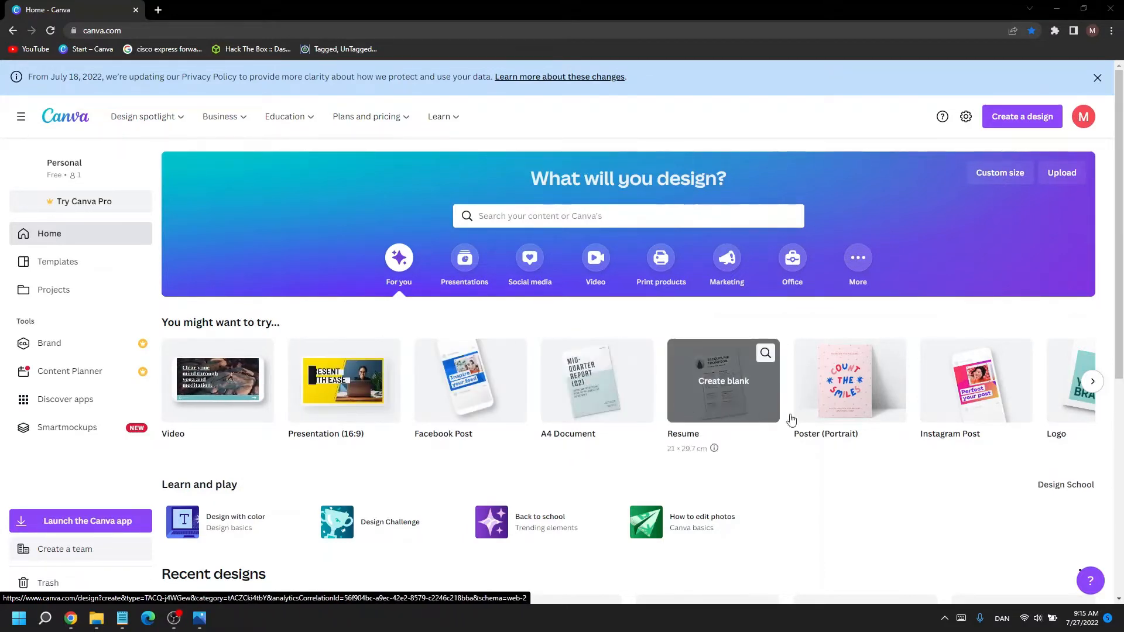
pyautogui.moveTo(972, 397)
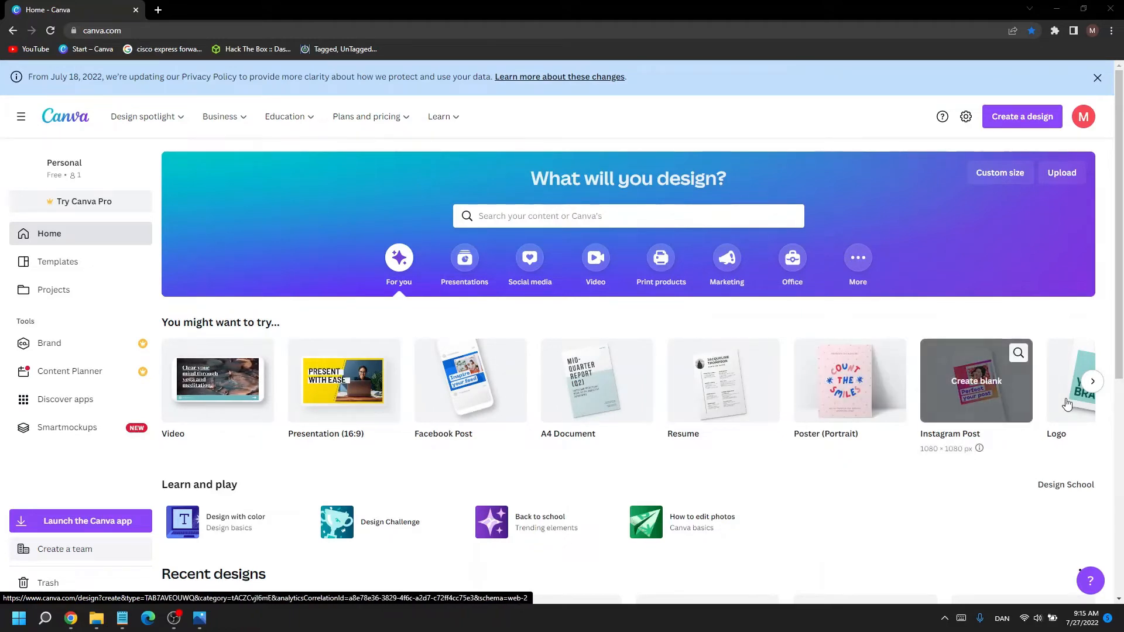
pyautogui.click(1092, 382)
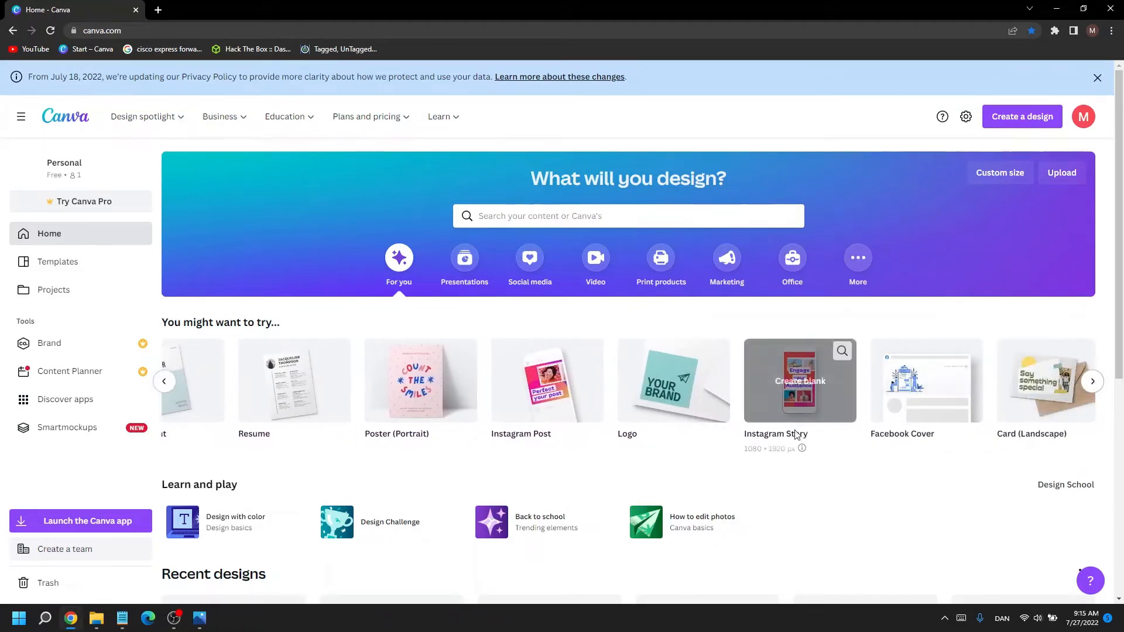
pyautogui.click(1091, 382)
pyautogui.moveTo(1043, 419)
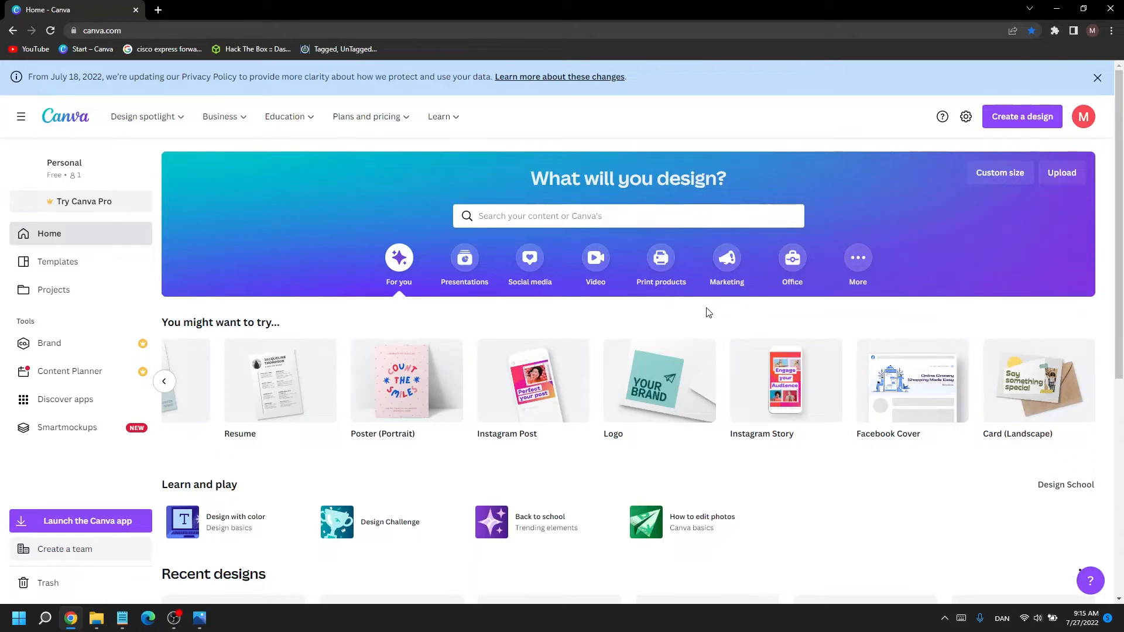
pyautogui.scroll(-3, 643, 357)
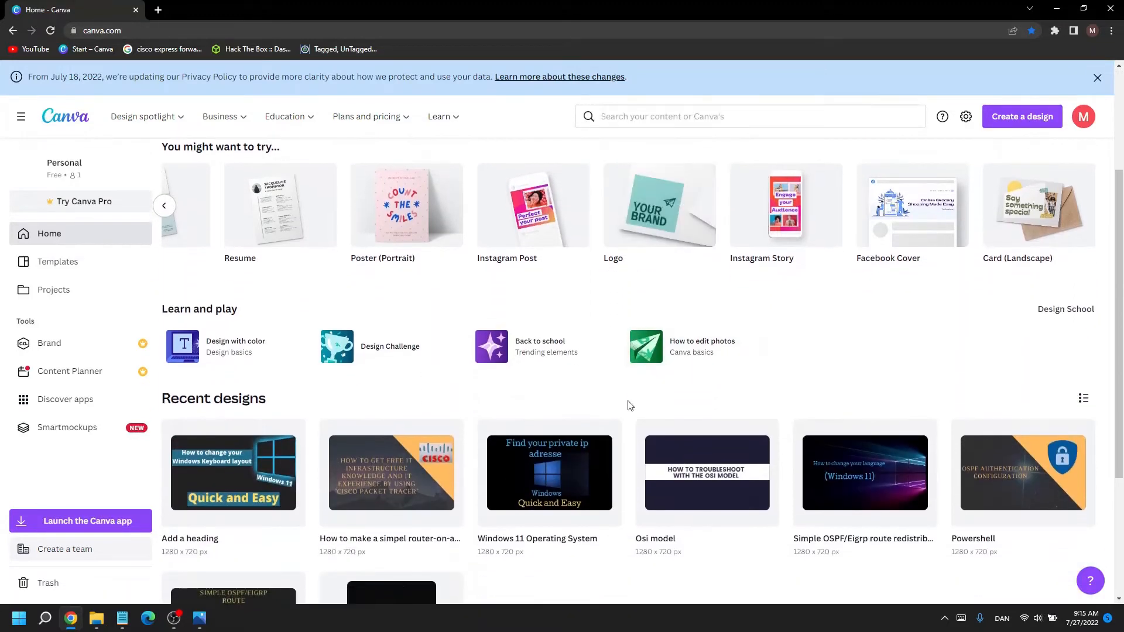
pyautogui.scroll(-2, 726, 373)
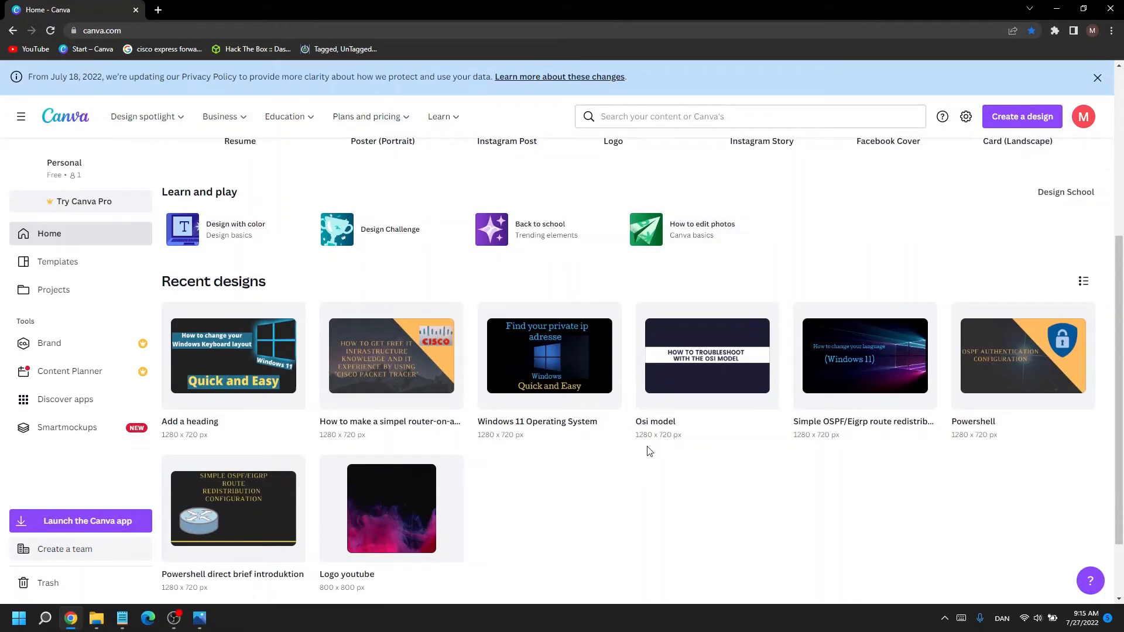
pyautogui.scroll(-1, 648, 452)
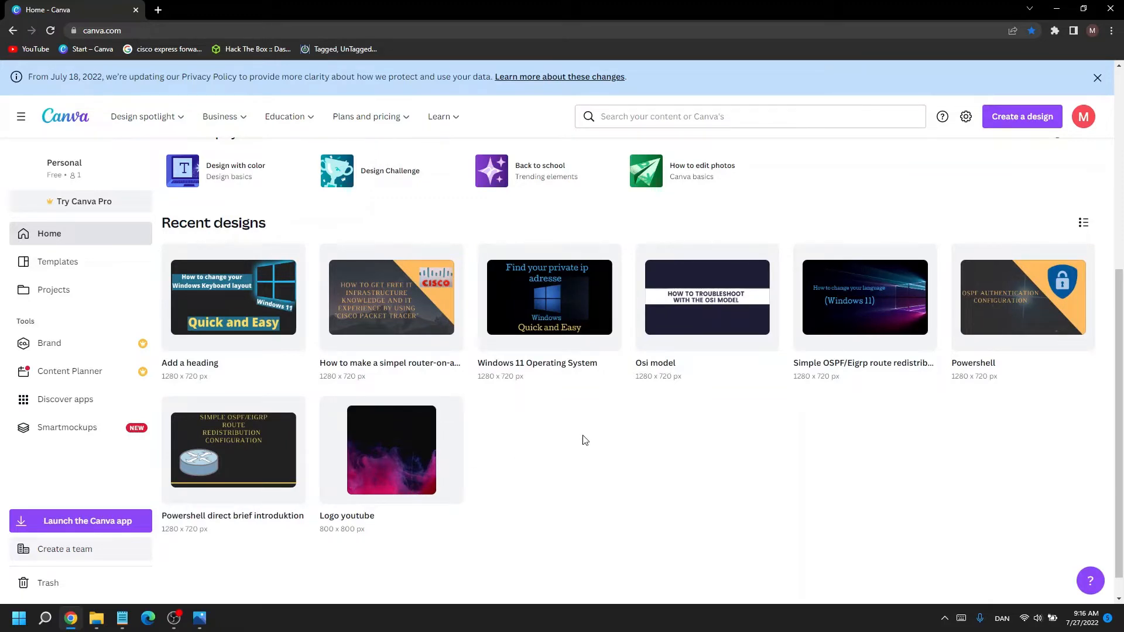
pyautogui.scroll(5, 627, 463)
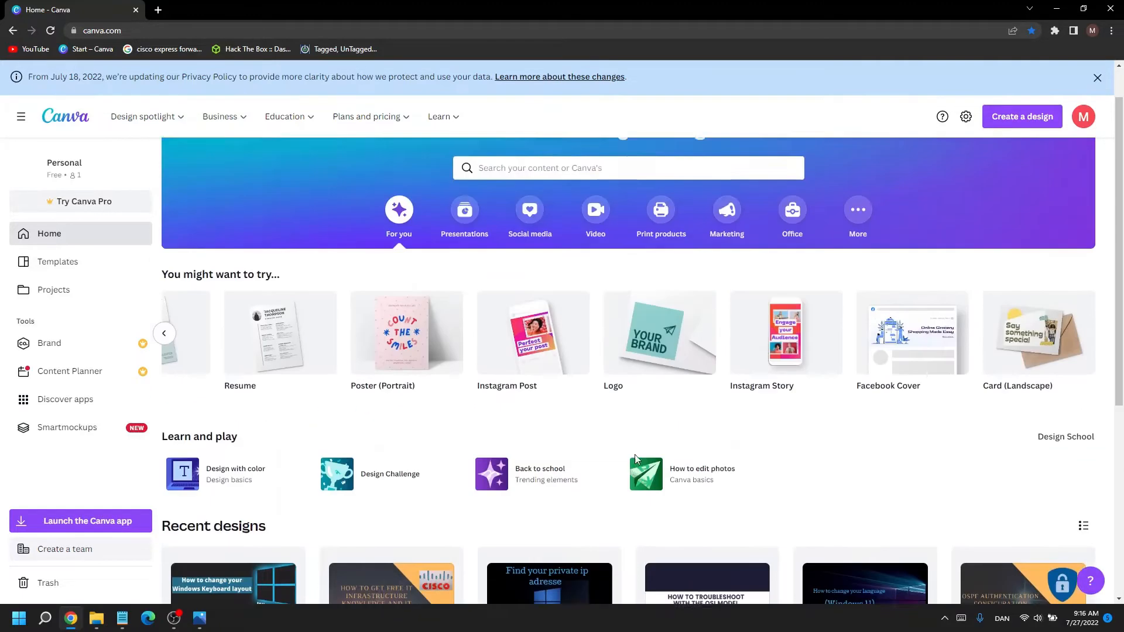
pyautogui.scroll(1, 635, 454)
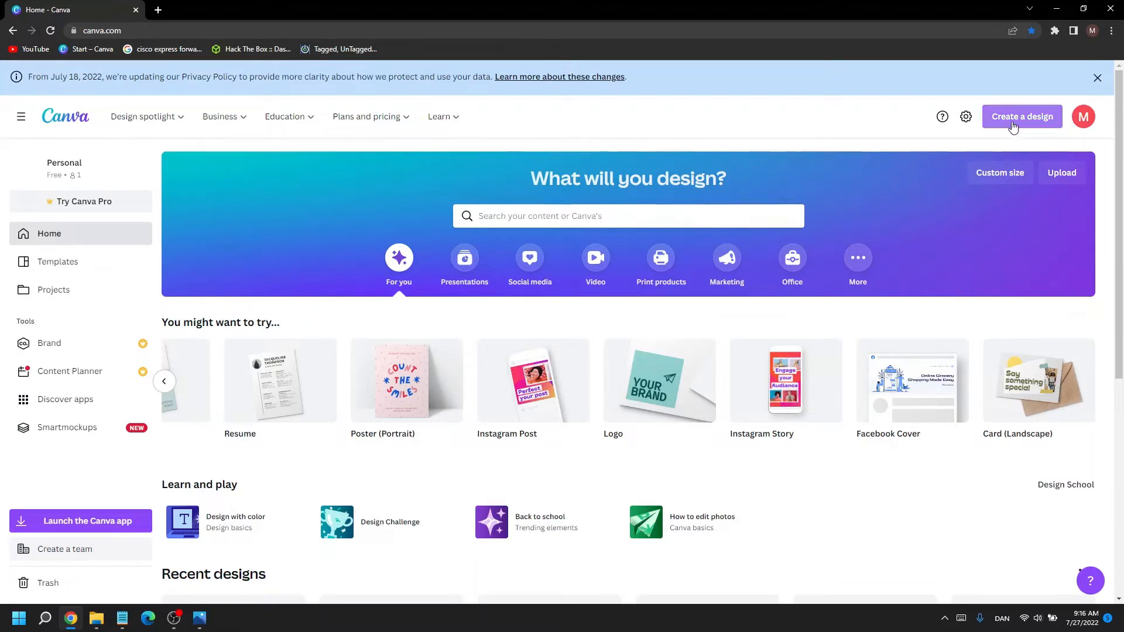
# Step: Create a new blank design with a custom size of 1280 × 720 px
pyautogui.click(1013, 127)
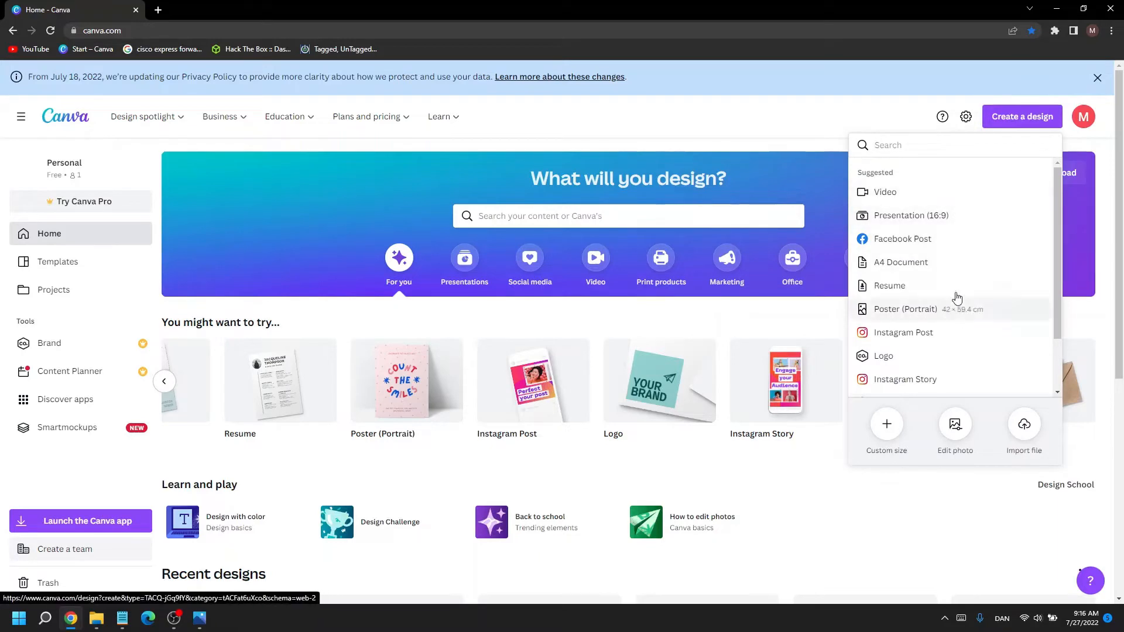
pyautogui.scroll(-2, 945, 234)
pyautogui.scroll(2, 922, 293)
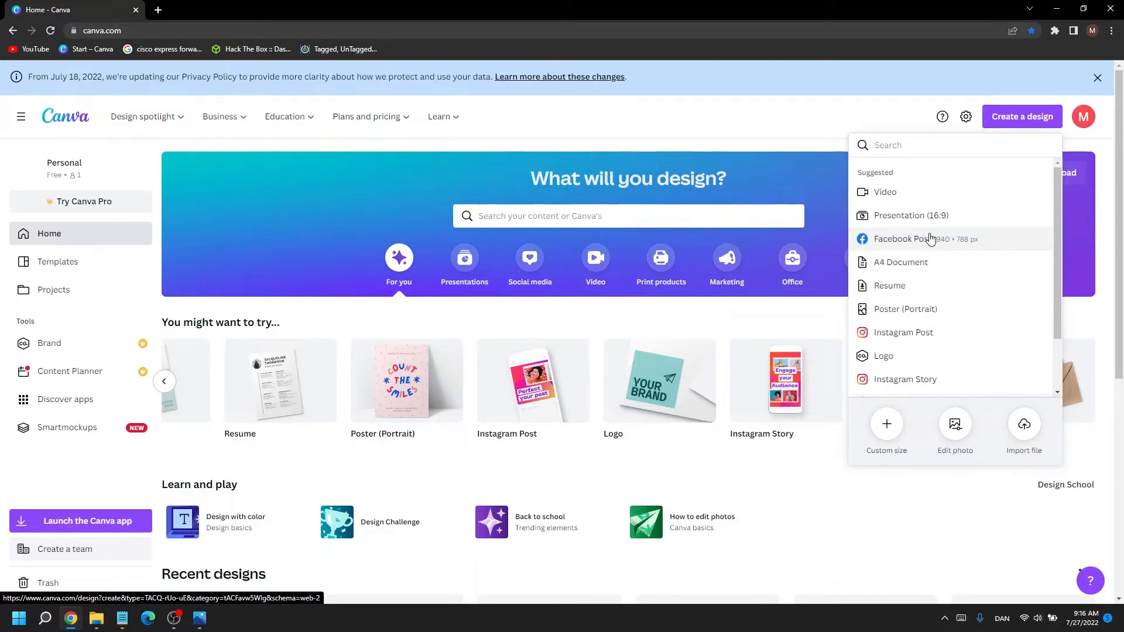
pyautogui.click(888, 429)
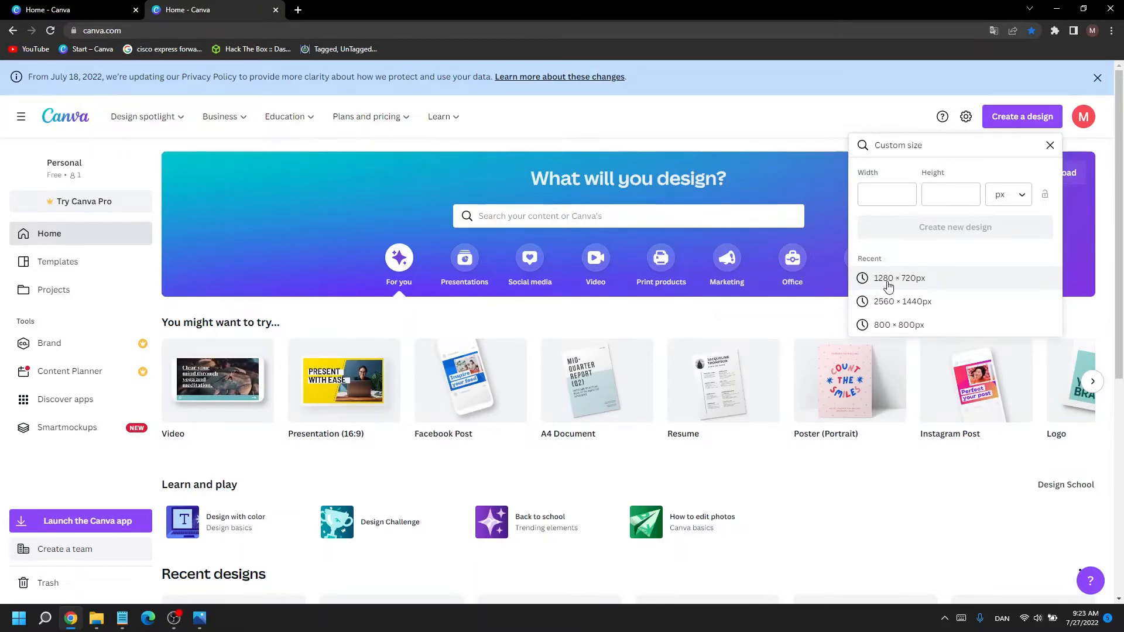
pyautogui.click(887, 204)
pyautogui.write('12')
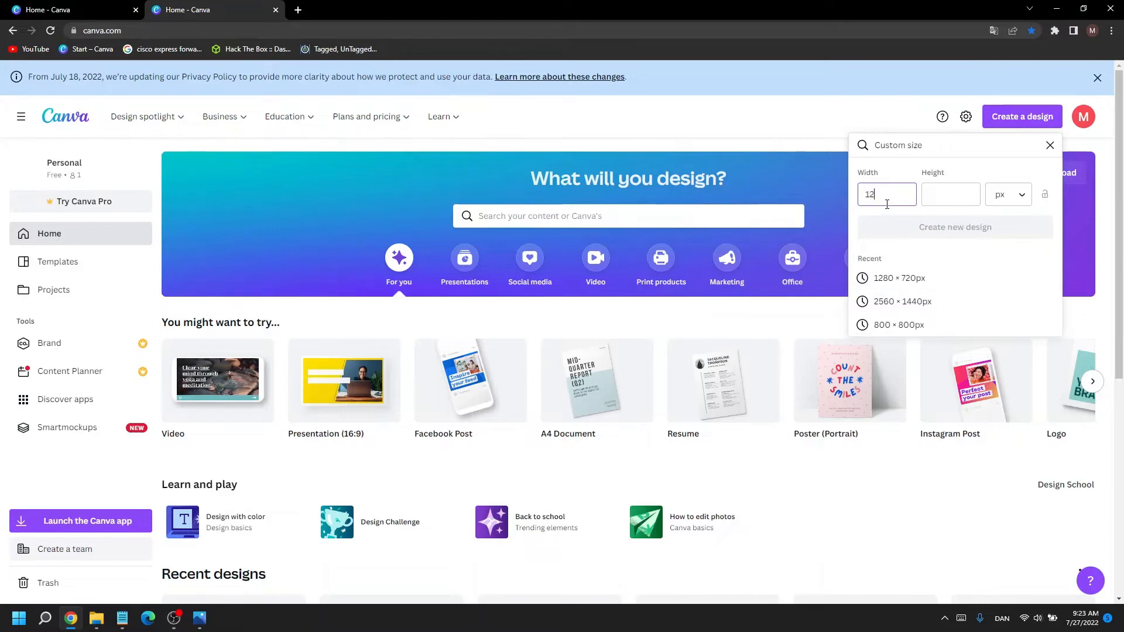
pyautogui.write('80')
pyautogui.click(931, 195)
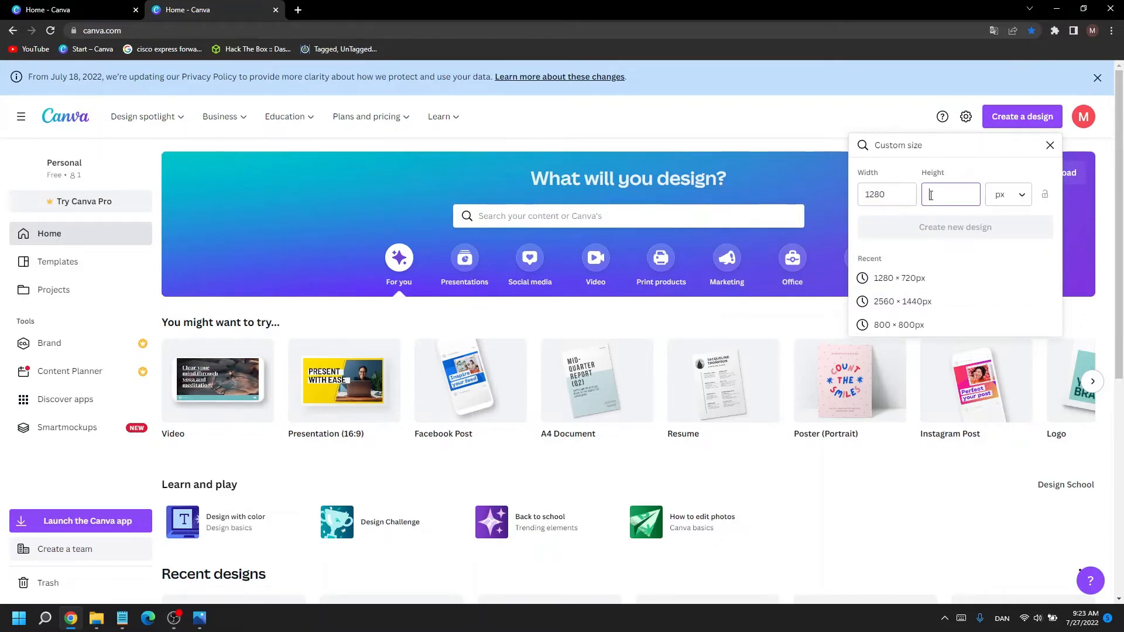
pyautogui.write('720')
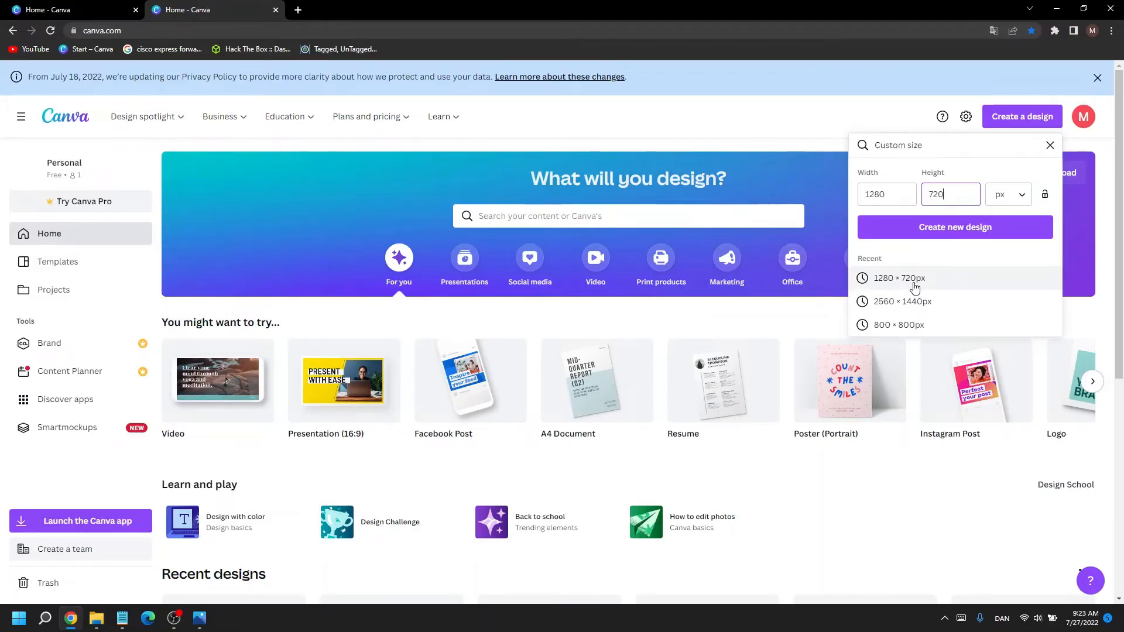
pyautogui.click(937, 237)
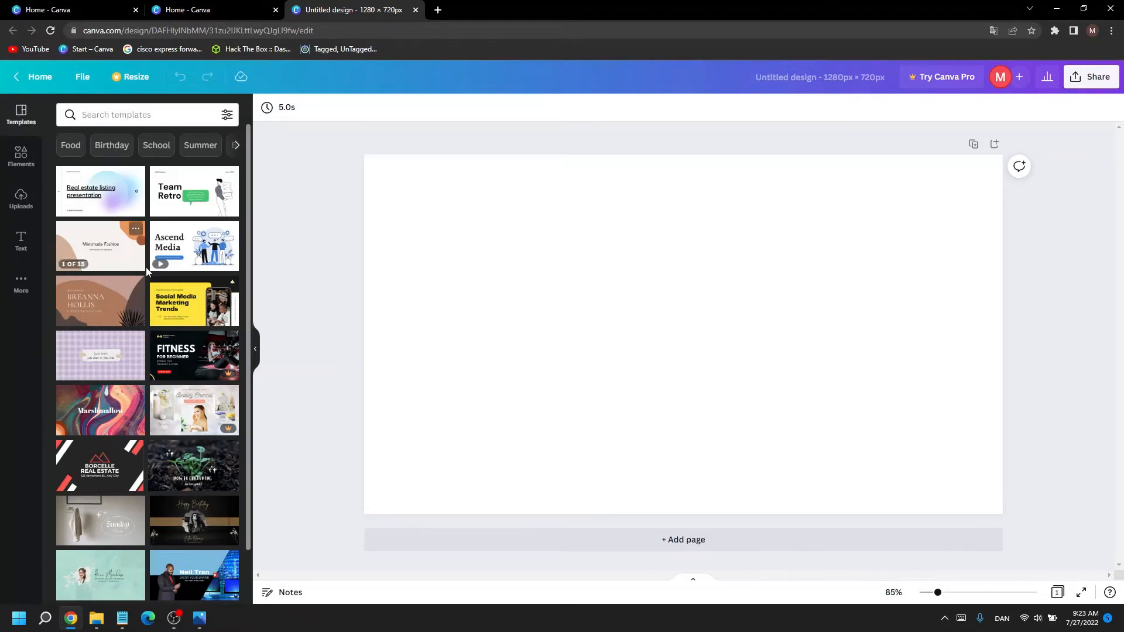
# Step: Browse the available templates and the element categories such as shapes, graphics, charts and frames
pyautogui.scroll(-2, 148, 265)
pyautogui.scroll(-10, 148, 265)
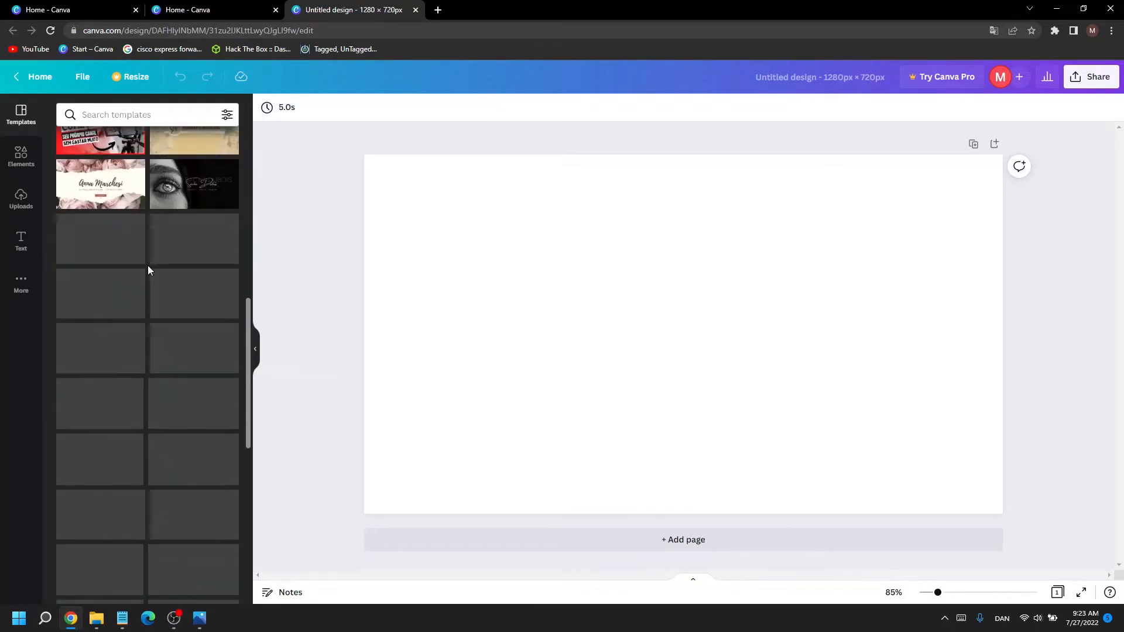
pyautogui.scroll(-1, 132, 249)
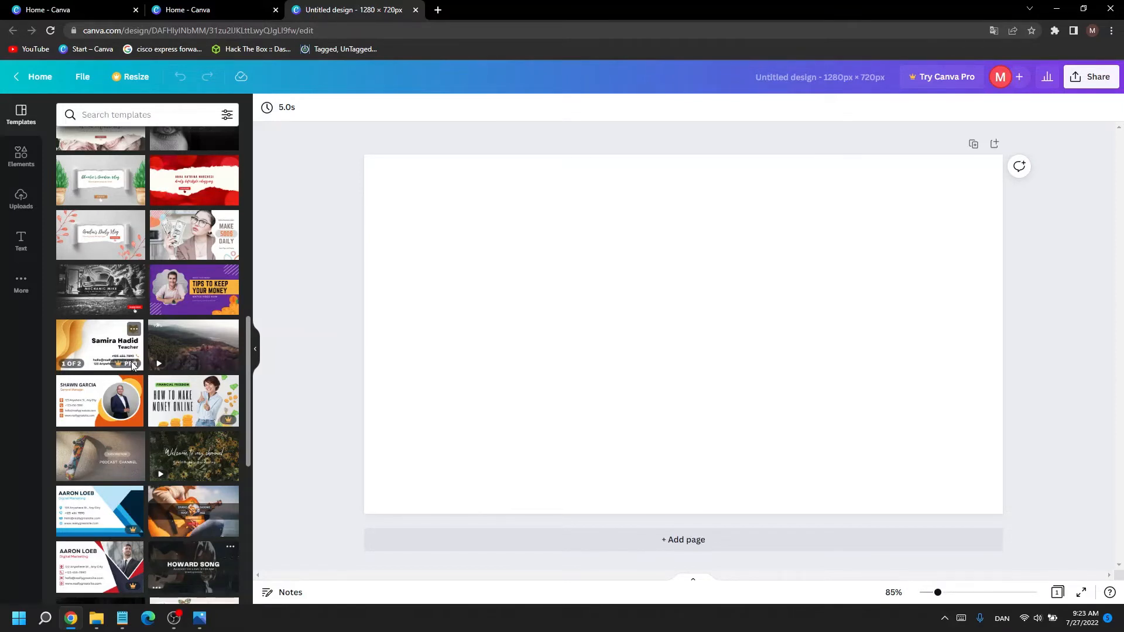
pyautogui.scroll(-3, 191, 251)
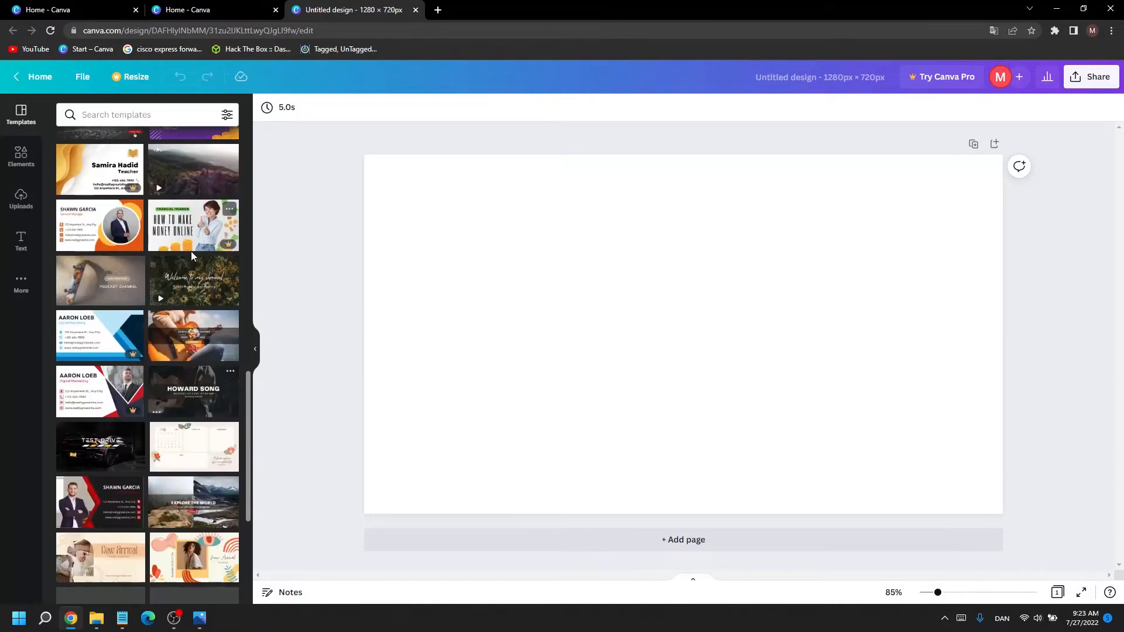
pyautogui.click(22, 159)
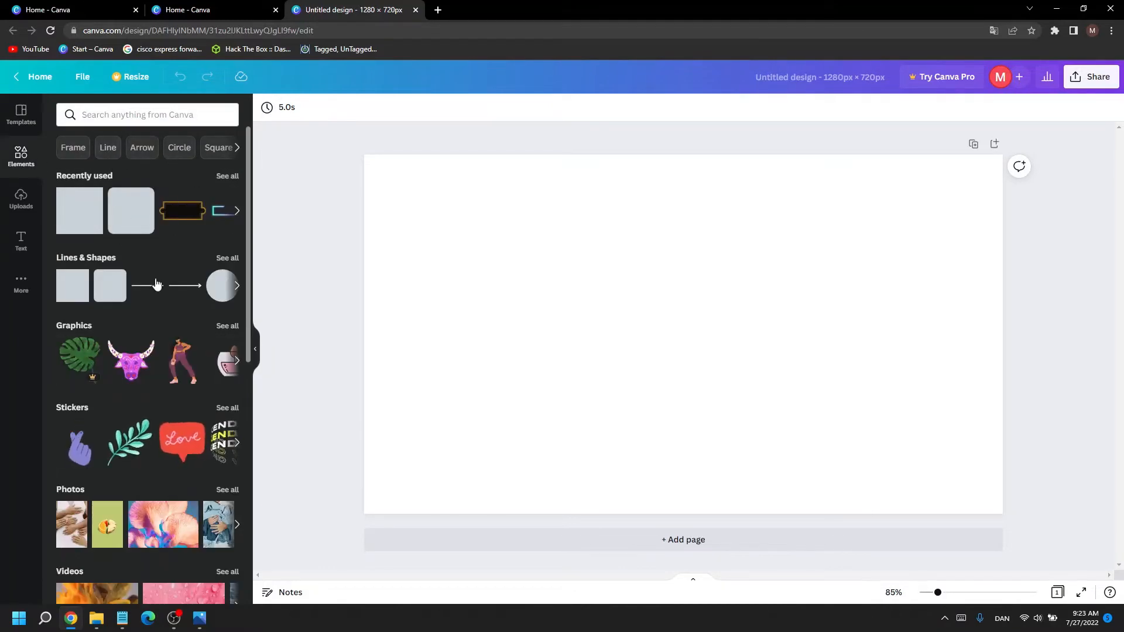
pyautogui.scroll(-4, 155, 284)
pyautogui.scroll(-10, 157, 284)
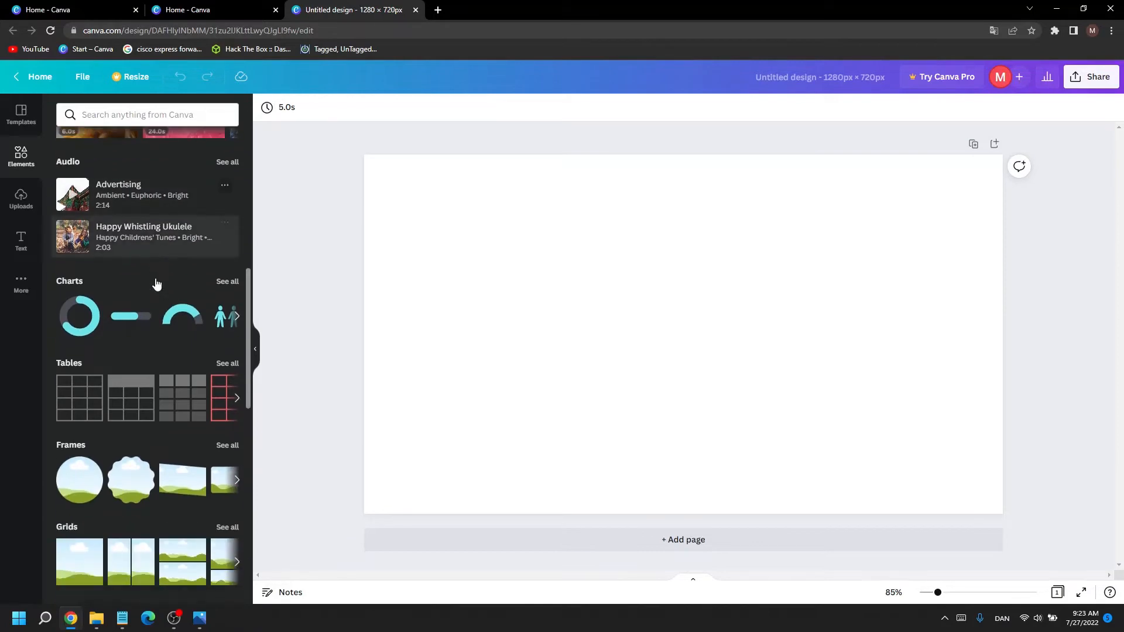
# Step: Look through the uploaded images available for the design
pyautogui.click(23, 199)
pyautogui.scroll(-5, 133, 283)
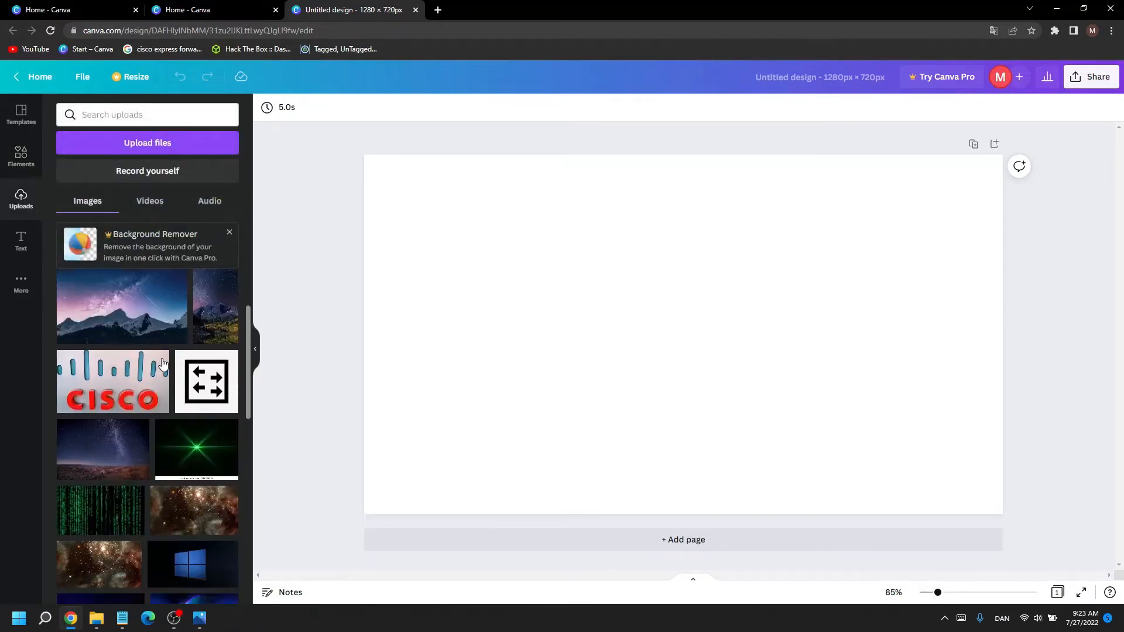
pyautogui.scroll(5, 156, 378)
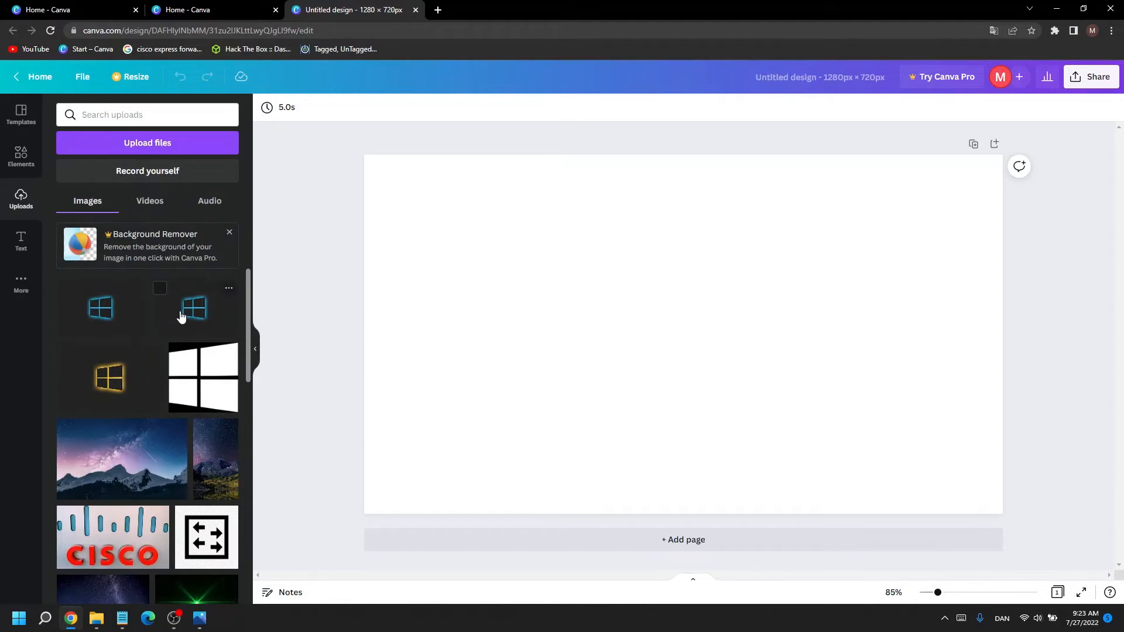
pyautogui.scroll(-1, 167, 406)
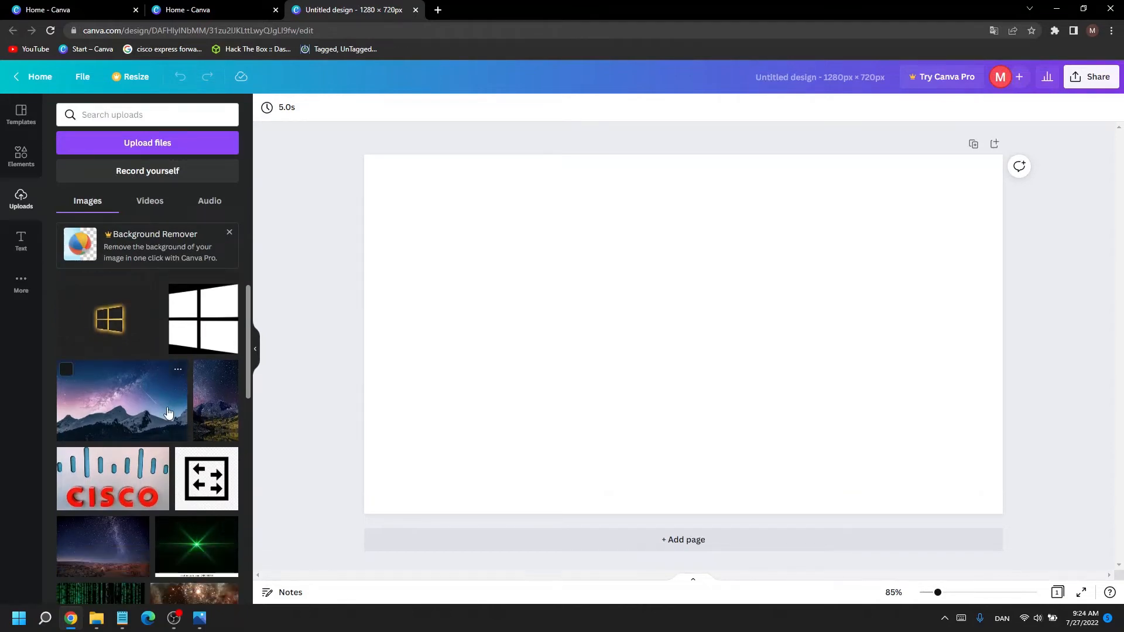
pyautogui.scroll(-1, 158, 415)
pyautogui.scroll(1, 138, 433)
pyautogui.scroll(1, 138, 428)
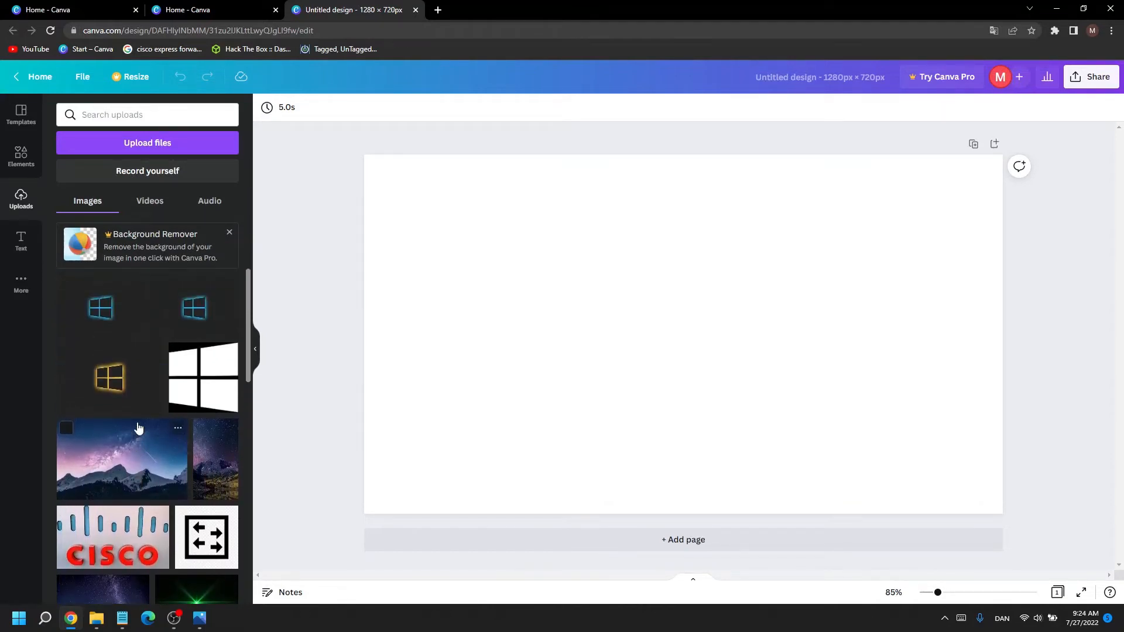
pyautogui.scroll(-6, 138, 431)
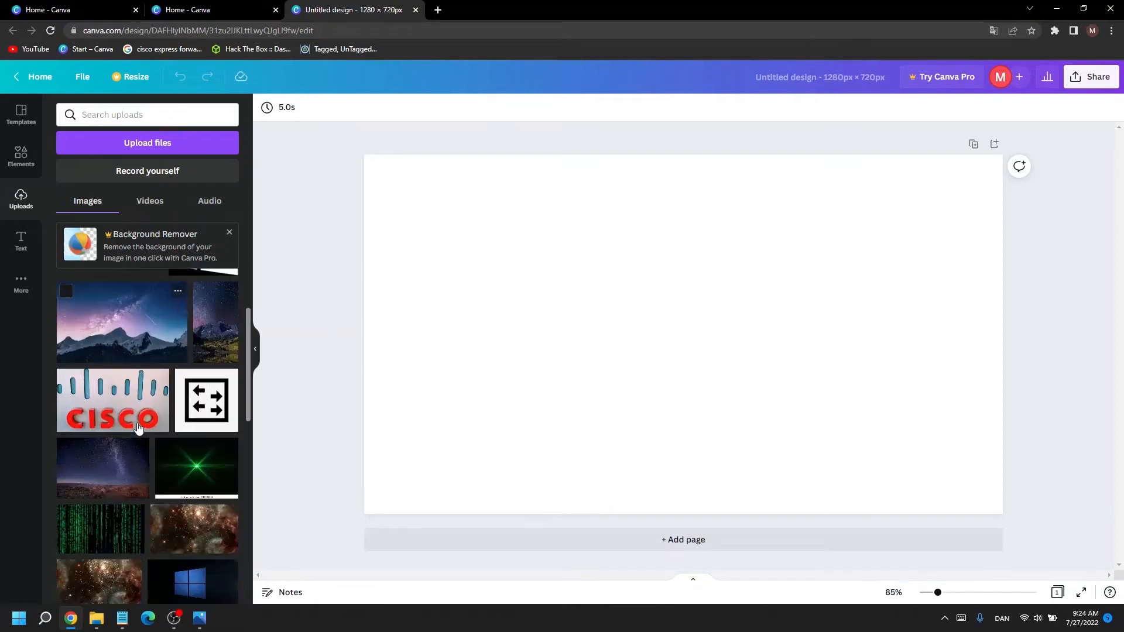
pyautogui.scroll(6, 138, 430)
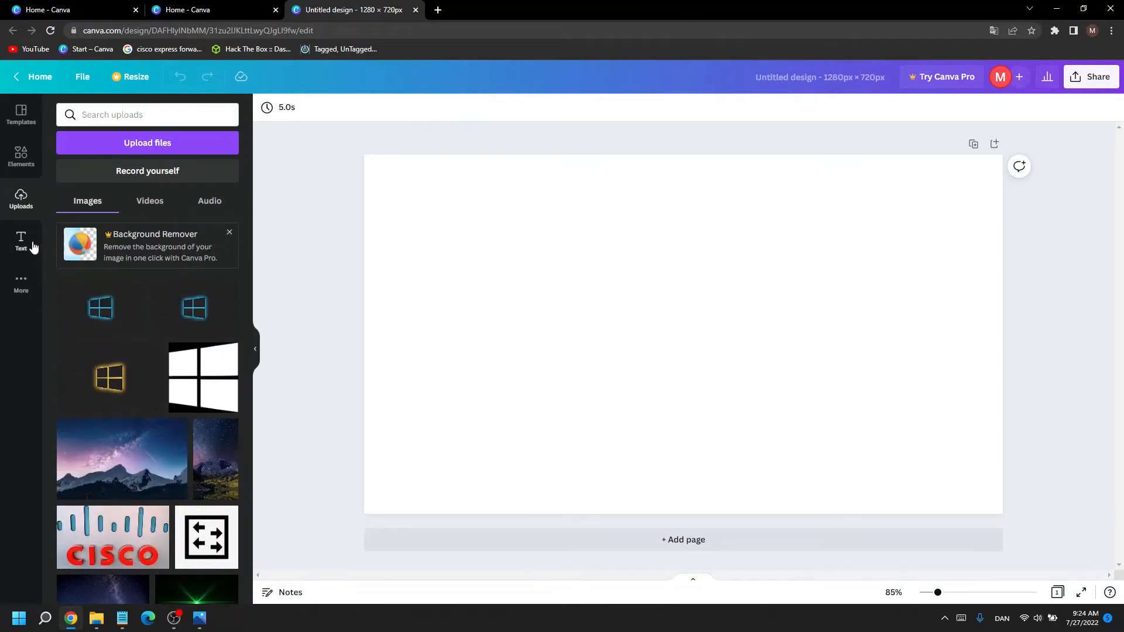
# Step: Browse the text styles and font combinations, and display the additional Canva content and apps
pyautogui.click(33, 247)
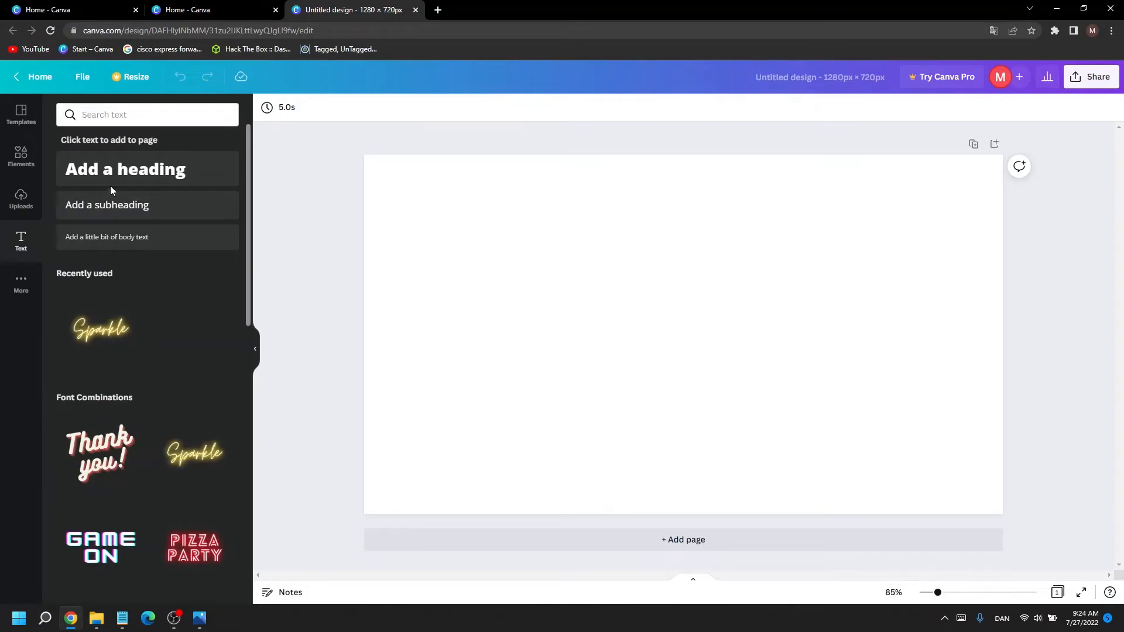
pyautogui.scroll(-1, 153, 324)
pyautogui.scroll(-6, 152, 325)
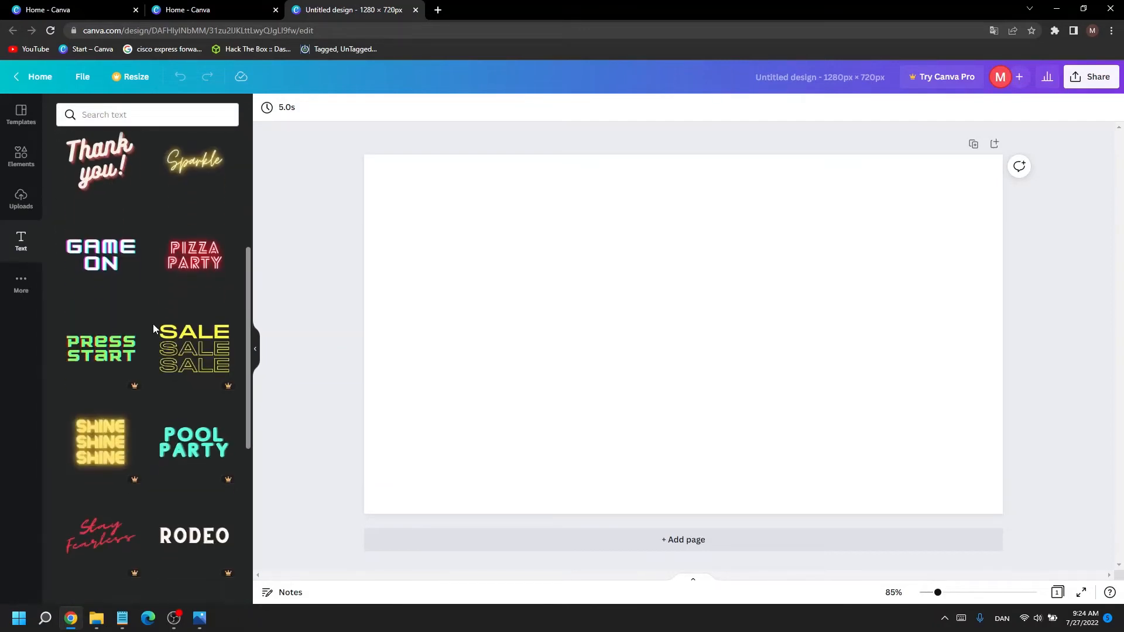
pyautogui.scroll(-3, 165, 364)
pyautogui.scroll(-2, 165, 364)
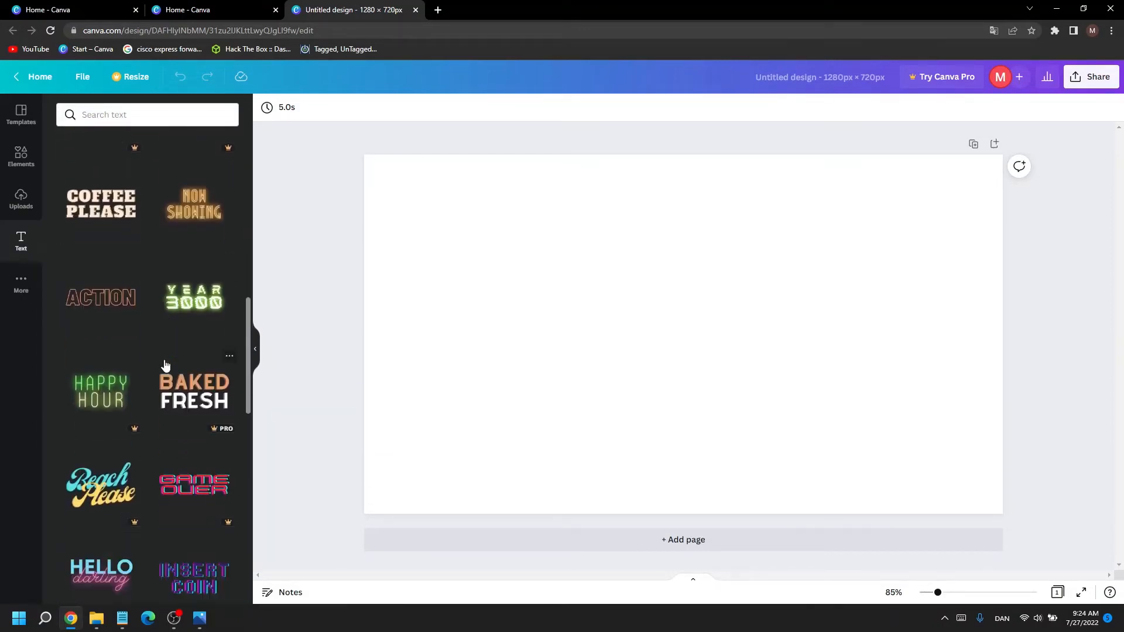
pyautogui.click(20, 286)
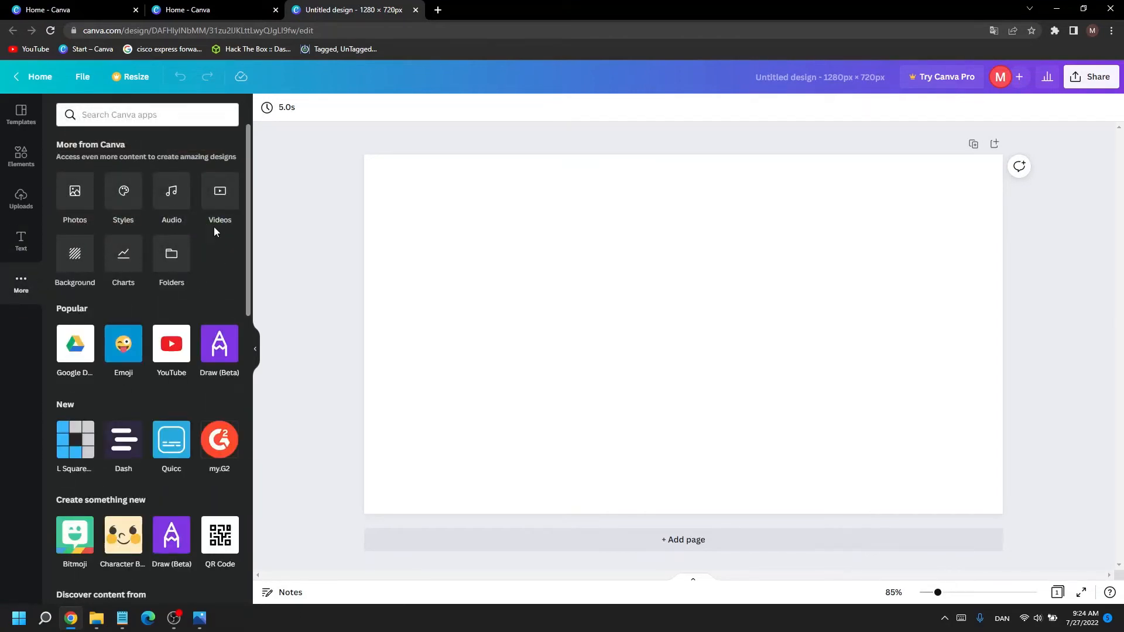
# Step: Place the uploaded light-blue router image with the dark square thumbnail marker on the page and shift it slightly downward
pyautogui.scroll(-10, 184, 279)
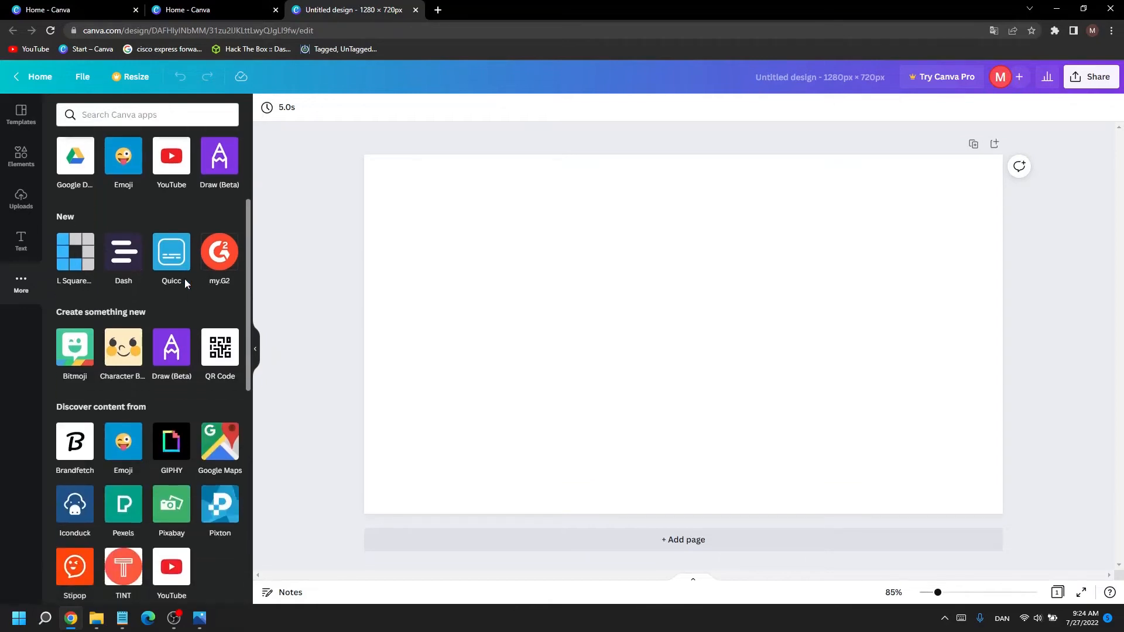
pyautogui.scroll(10, 185, 324)
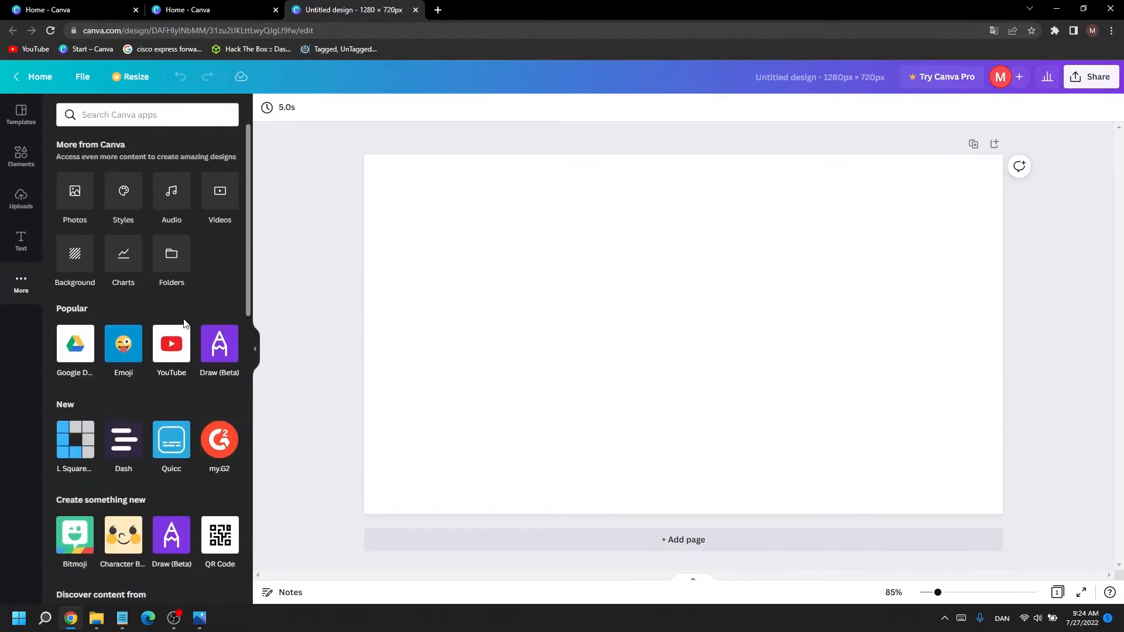
pyautogui.click(21, 199)
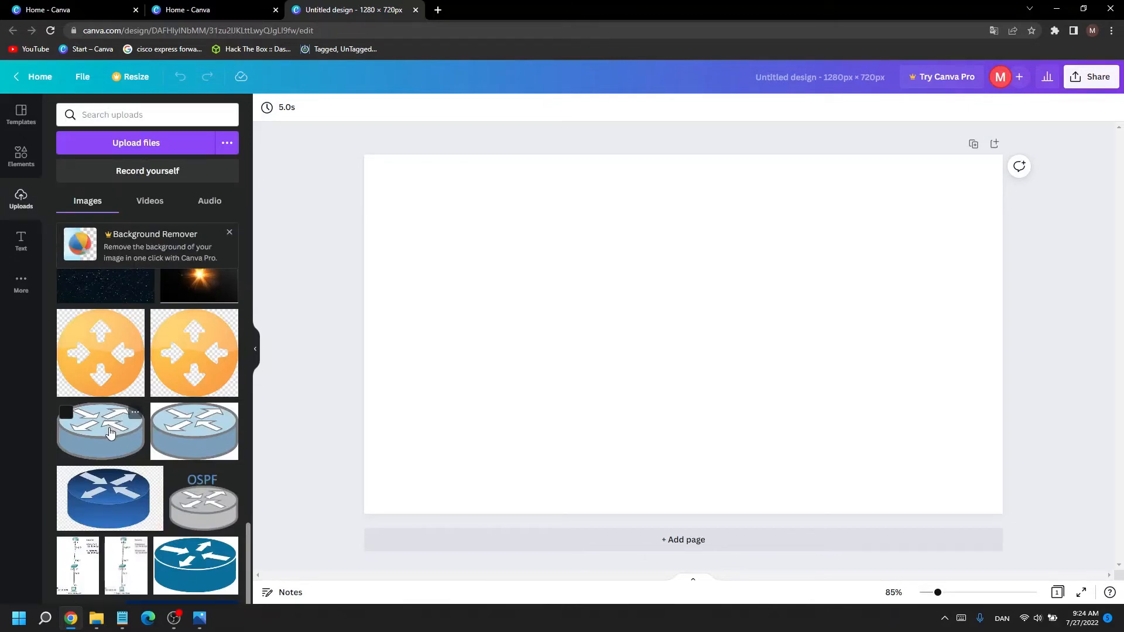
pyautogui.moveTo(111, 432); pyautogui.dragTo(591, 294)
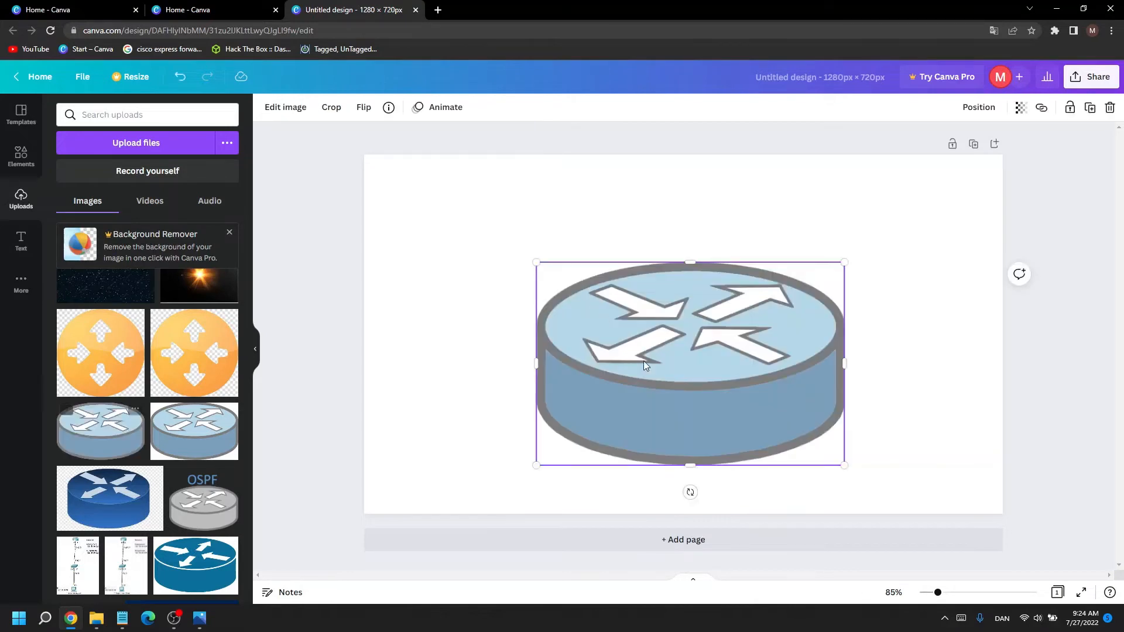
pyautogui.click(509, 286)
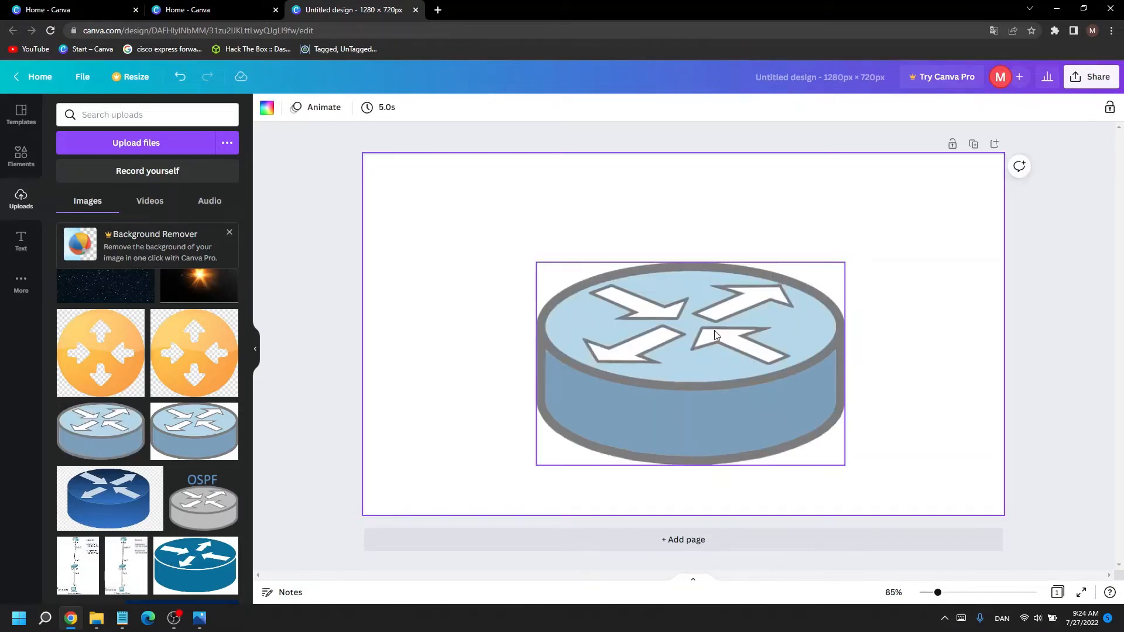
pyautogui.moveTo(724, 355)
pyautogui.mouseDown()
pyautogui.moveTo(712, 360)
pyautogui.moveTo(725, 368)
pyautogui.mouseUp()
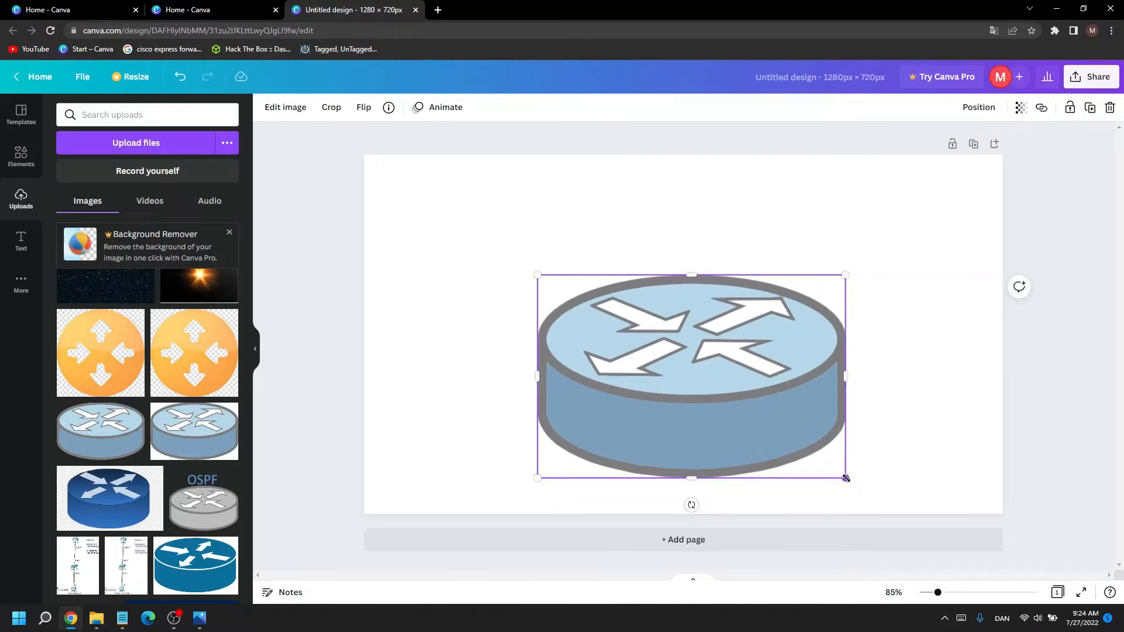
# Step: Enlarge and reposition the router image until it covers the whole page as a background
pyautogui.moveTo(845, 478); pyautogui.dragTo(971, 560)
pyautogui.moveTo(813, 444); pyautogui.dragTo(701, 333)
pyautogui.moveTo(860, 450); pyautogui.dragTo(1018, 553)
pyautogui.moveTo(781, 396); pyautogui.dragTo(743, 384)
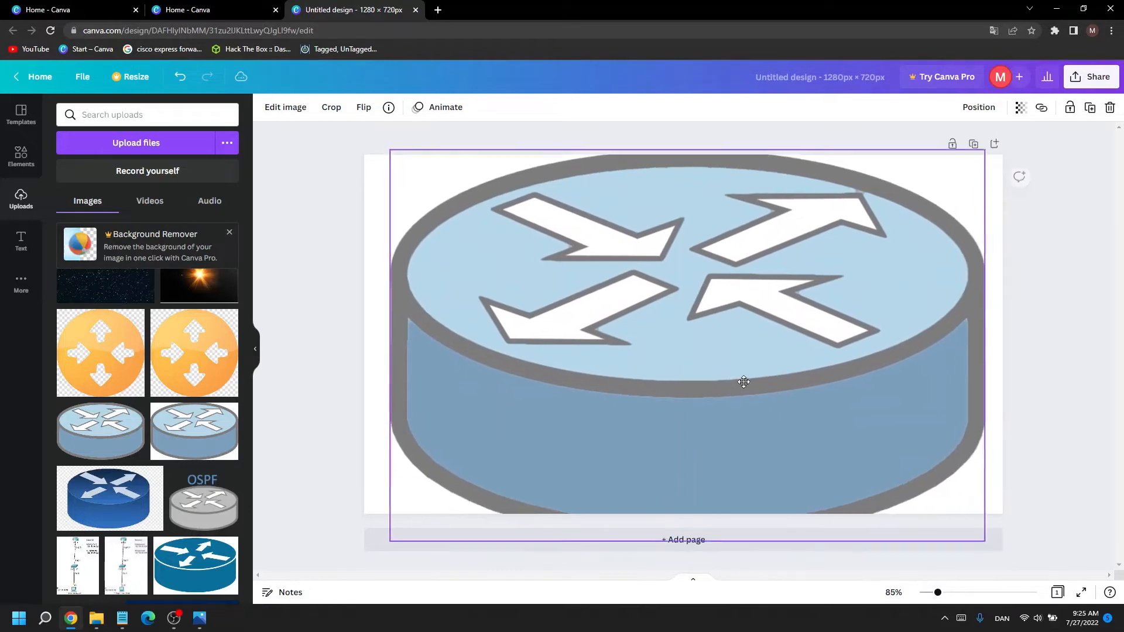
pyautogui.moveTo(980, 539); pyautogui.dragTo(1073, 603)
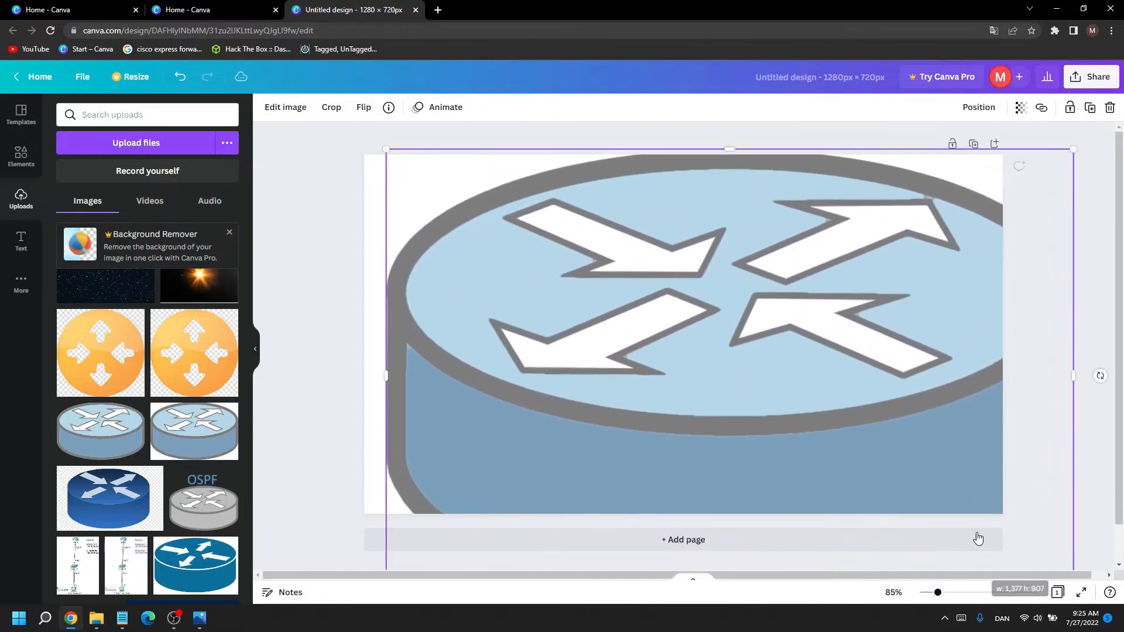
pyautogui.moveTo(732, 338); pyautogui.dragTo(623, 276)
pyautogui.moveTo(963, 538); pyautogui.dragTo(1101, 621)
pyautogui.moveTo(792, 415); pyautogui.dragTo(777, 437)
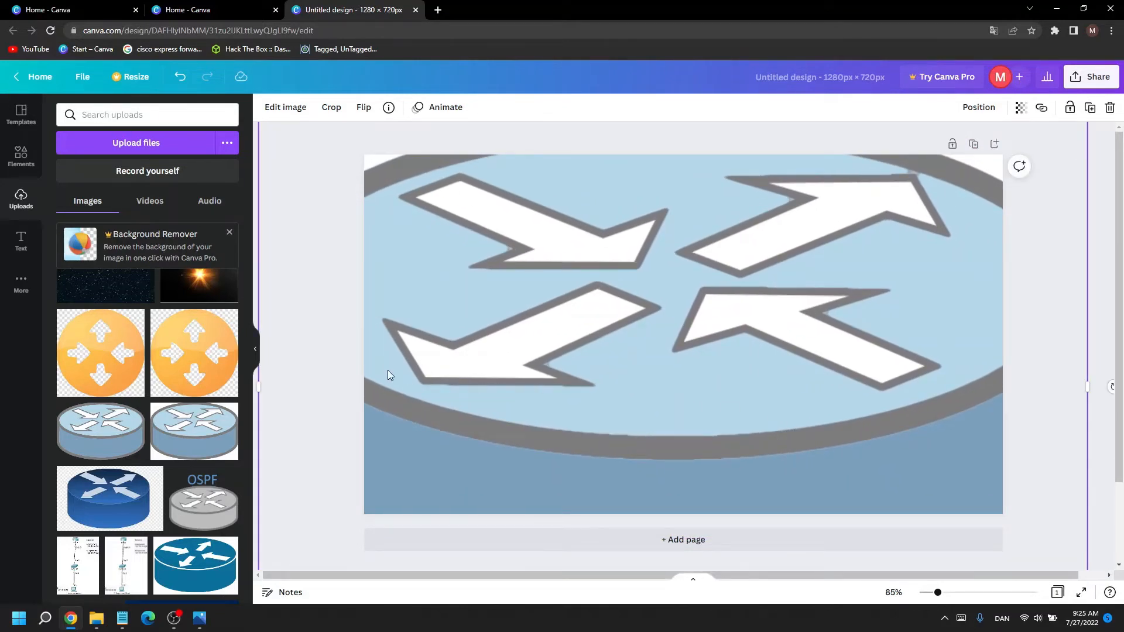
pyautogui.click(343, 362)
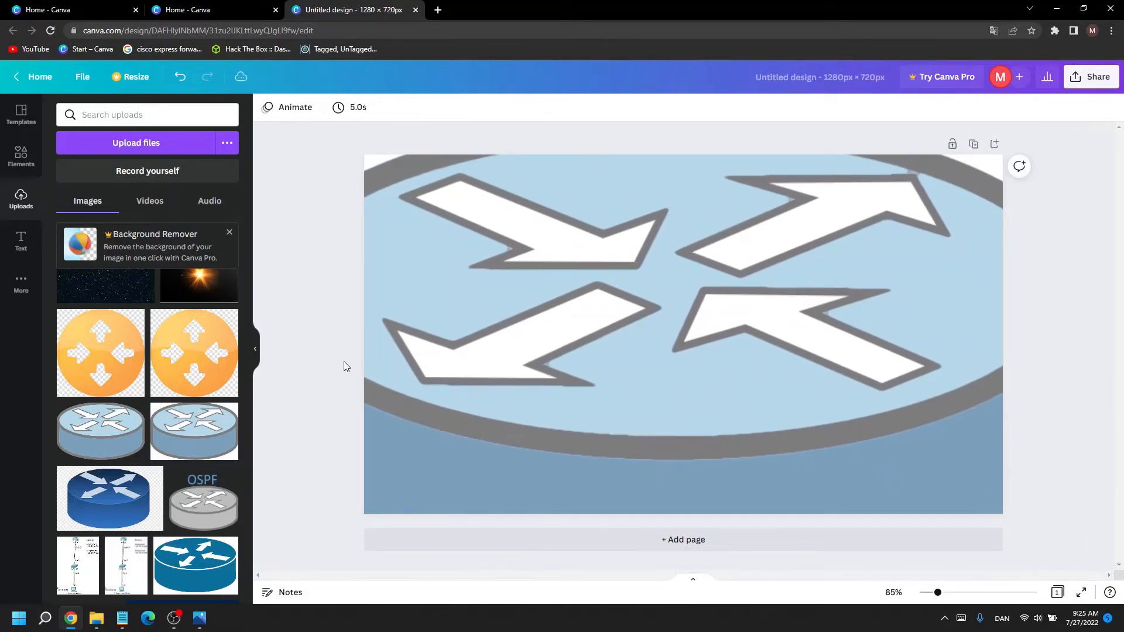
# Step: Add a heading reading "How to route" and move it to the lower middle of the router's light-blue top surface
pyautogui.click(22, 256)
pyautogui.scroll(10, 174, 290)
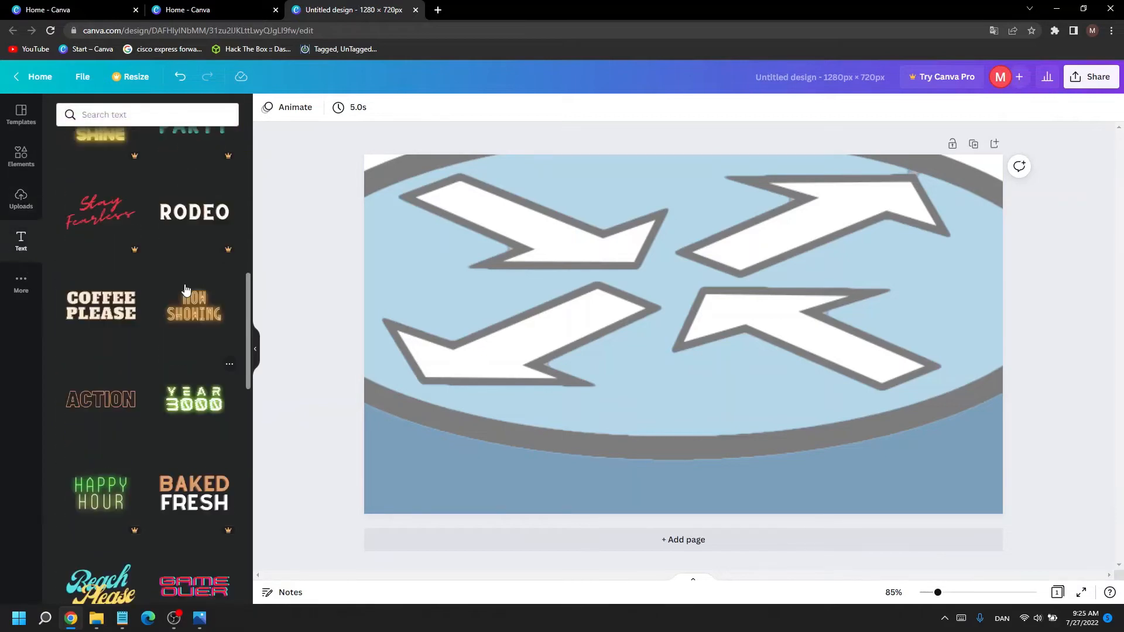
pyautogui.click(146, 176)
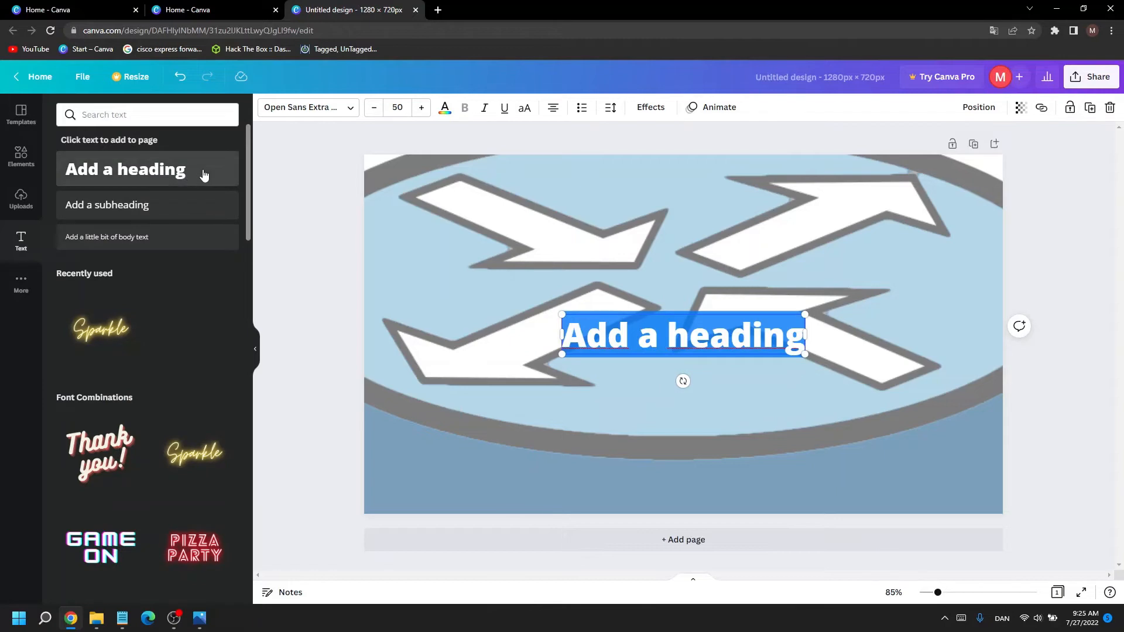
pyautogui.click(625, 337)
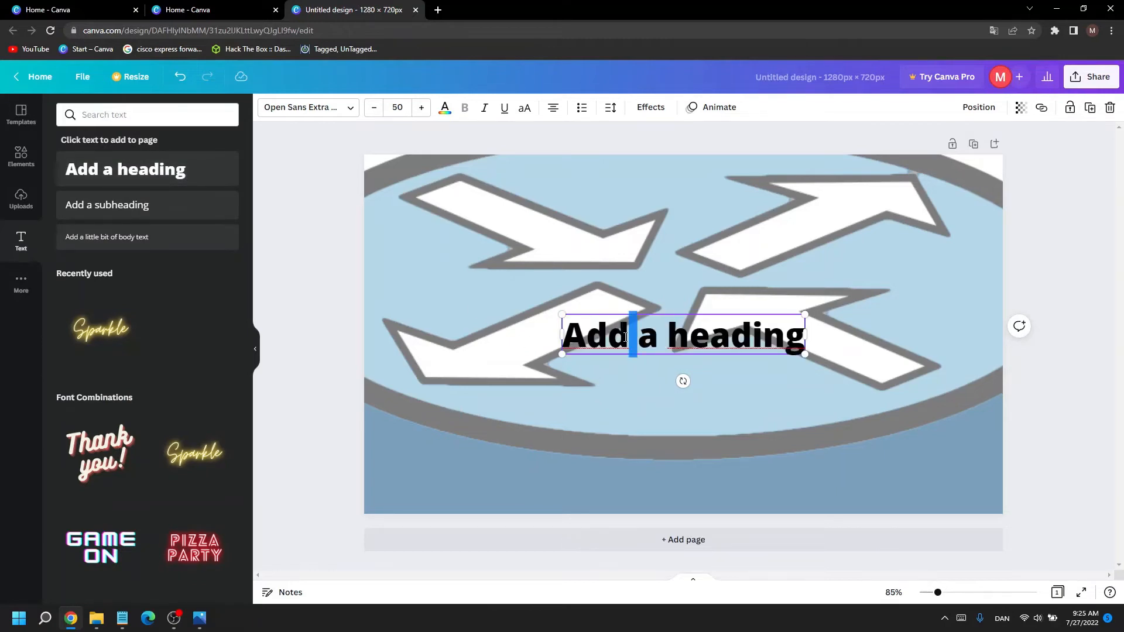
pyautogui.hotkey('ctrl', 'a')
pyautogui.press('BackSpace')
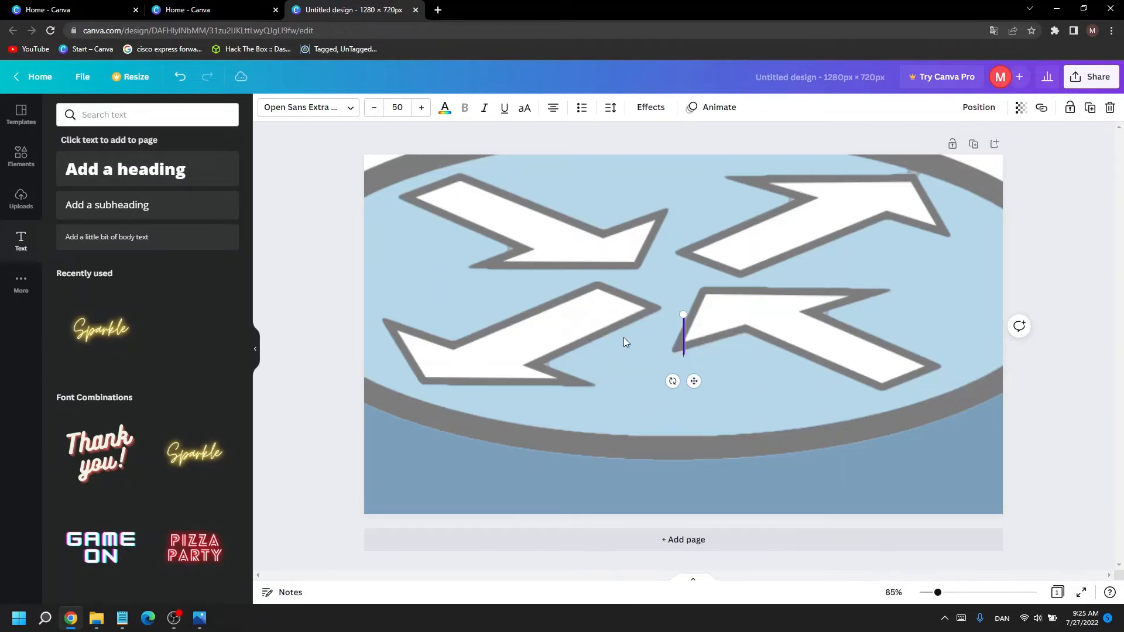
pyautogui.write('How to route')
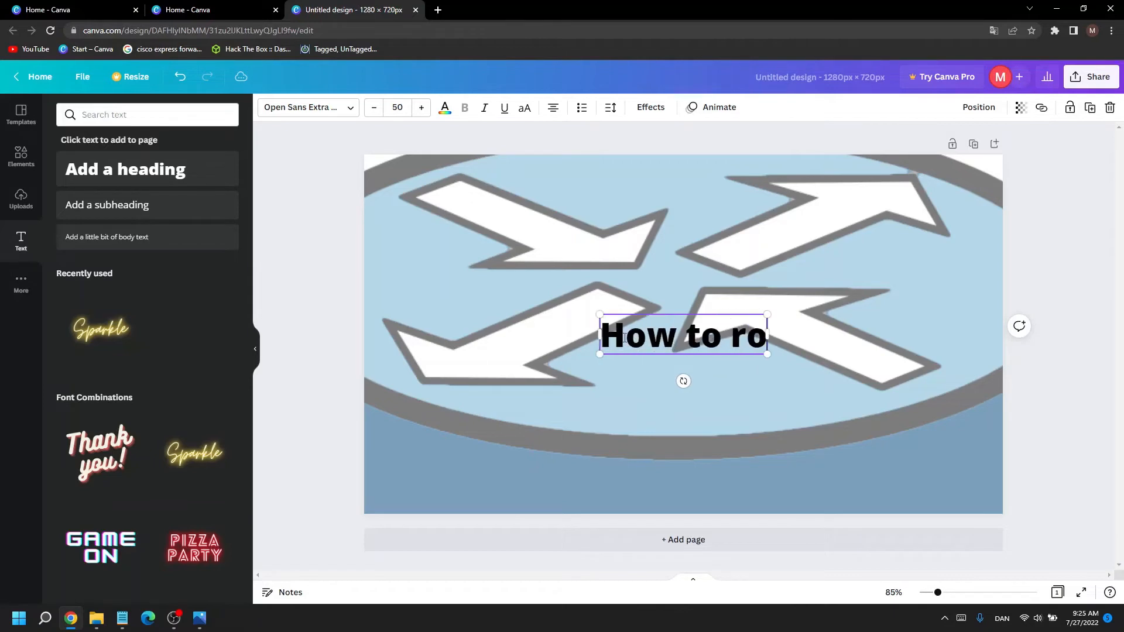
pyautogui.click(701, 278)
pyautogui.moveTo(679, 337); pyautogui.dragTo(685, 390)
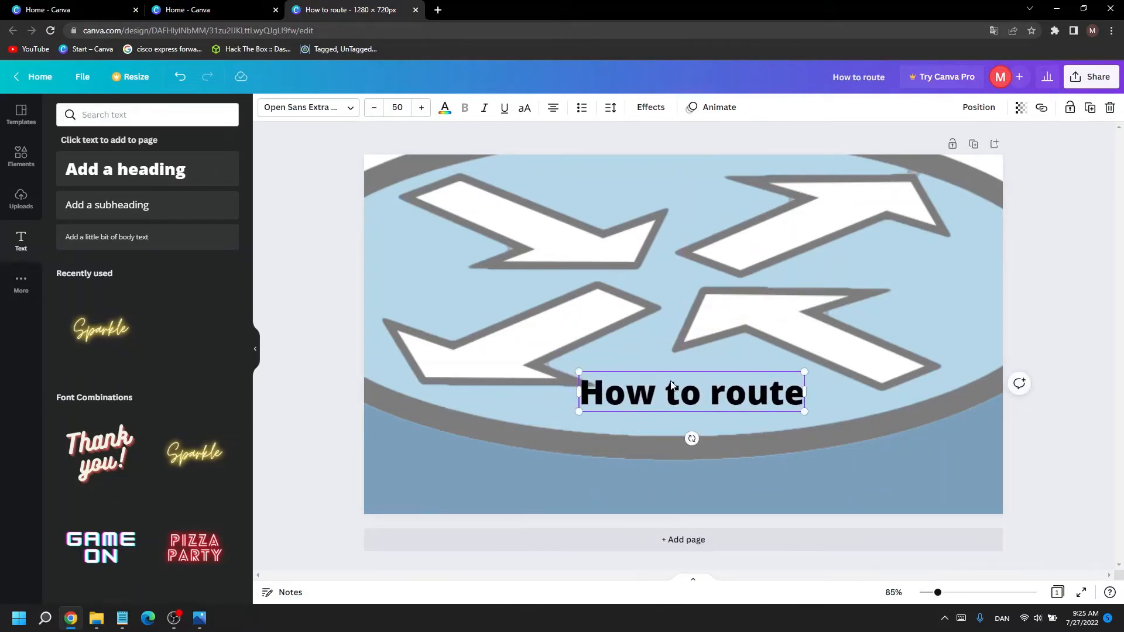
# Step: Add a square shape and resize it into a rectangle that matches the "How to route" heading as its backdrop
pyautogui.click(21, 156)
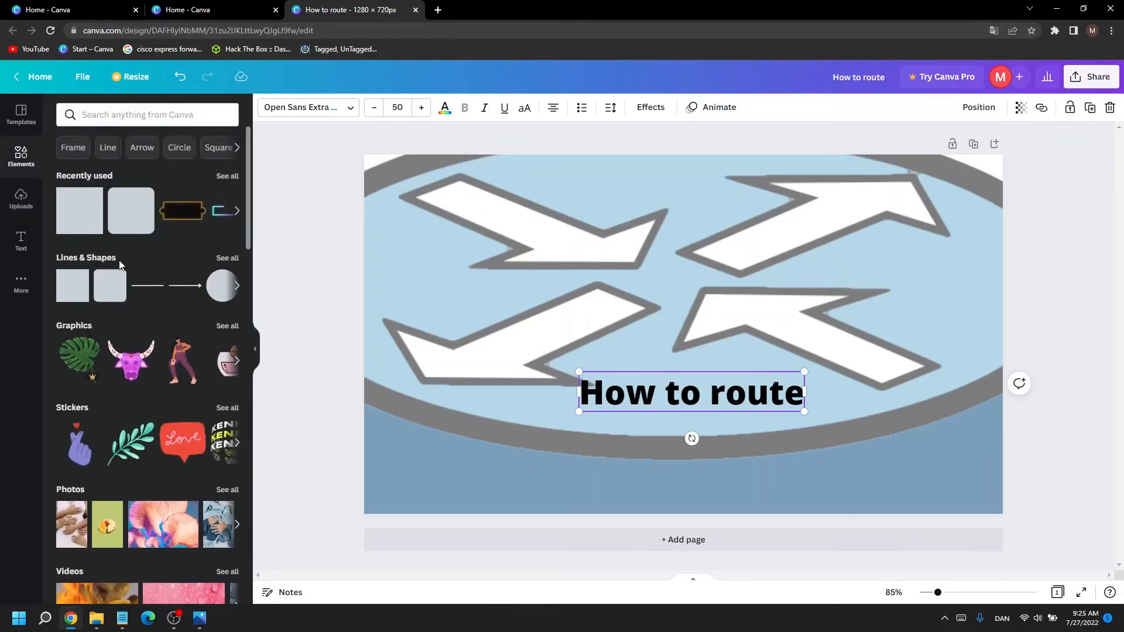
pyautogui.click(82, 228)
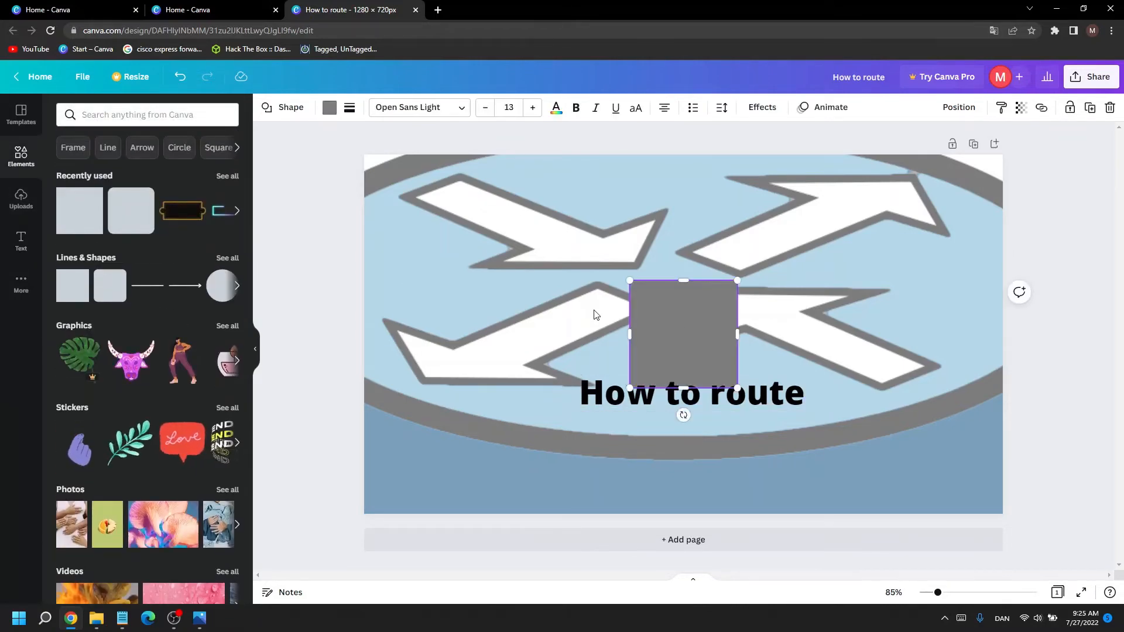
pyautogui.moveTo(660, 324); pyautogui.dragTo(653, 387)
pyautogui.moveTo(656, 458); pyautogui.dragTo(579, 395)
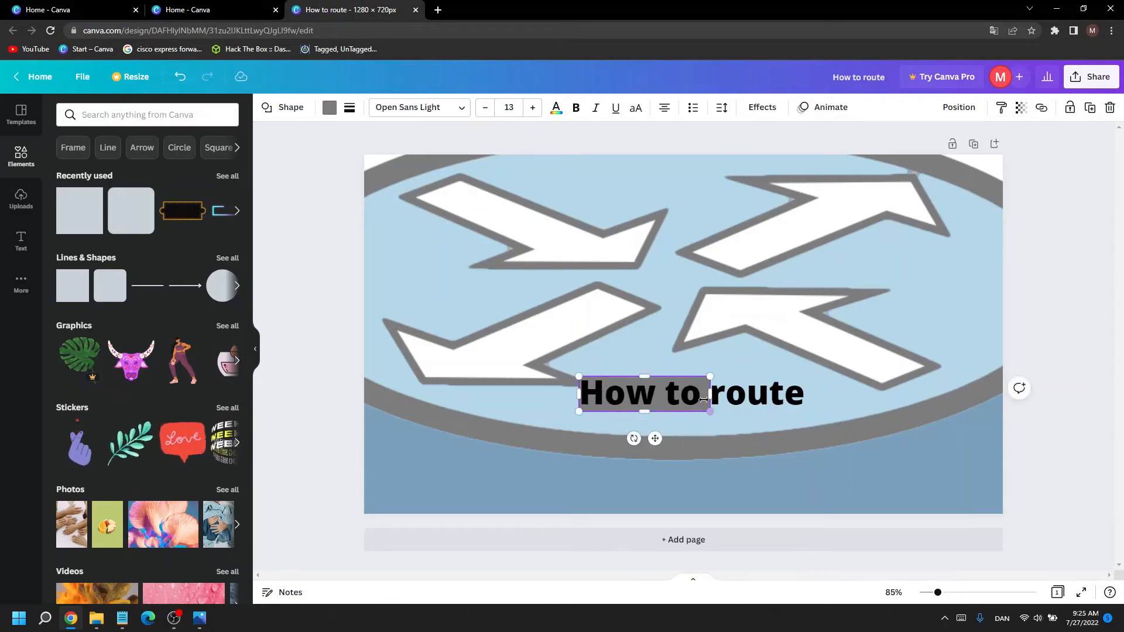
pyautogui.moveTo(706, 393); pyautogui.dragTo(805, 395)
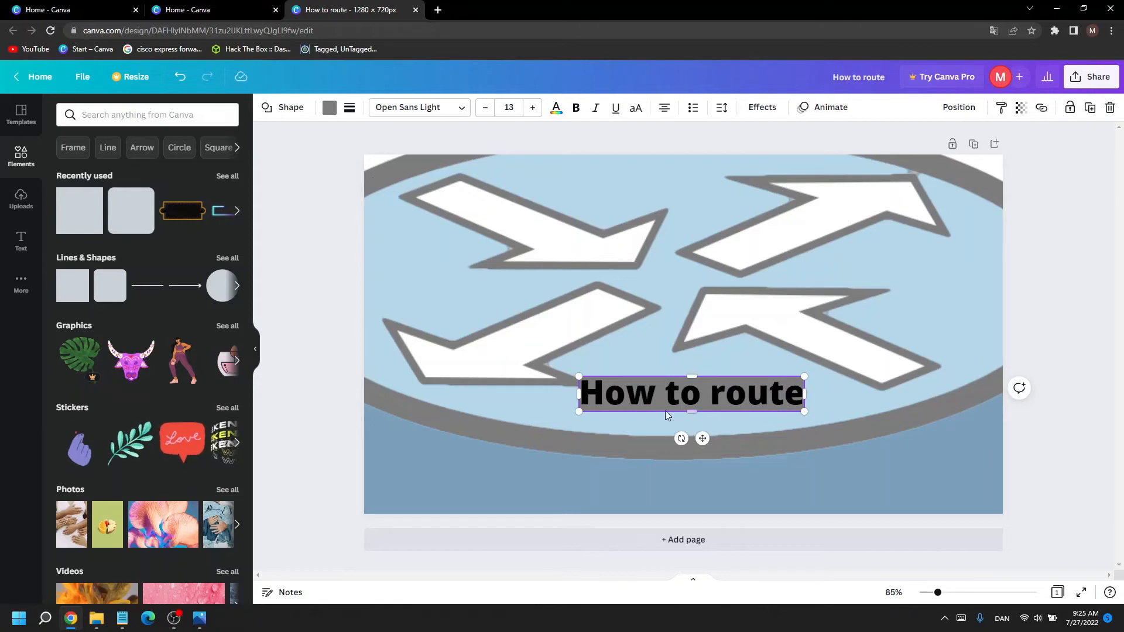
# Step: Try lighter blue fills on the rectangle behind the heading and settle on dark blue
pyautogui.click(329, 108)
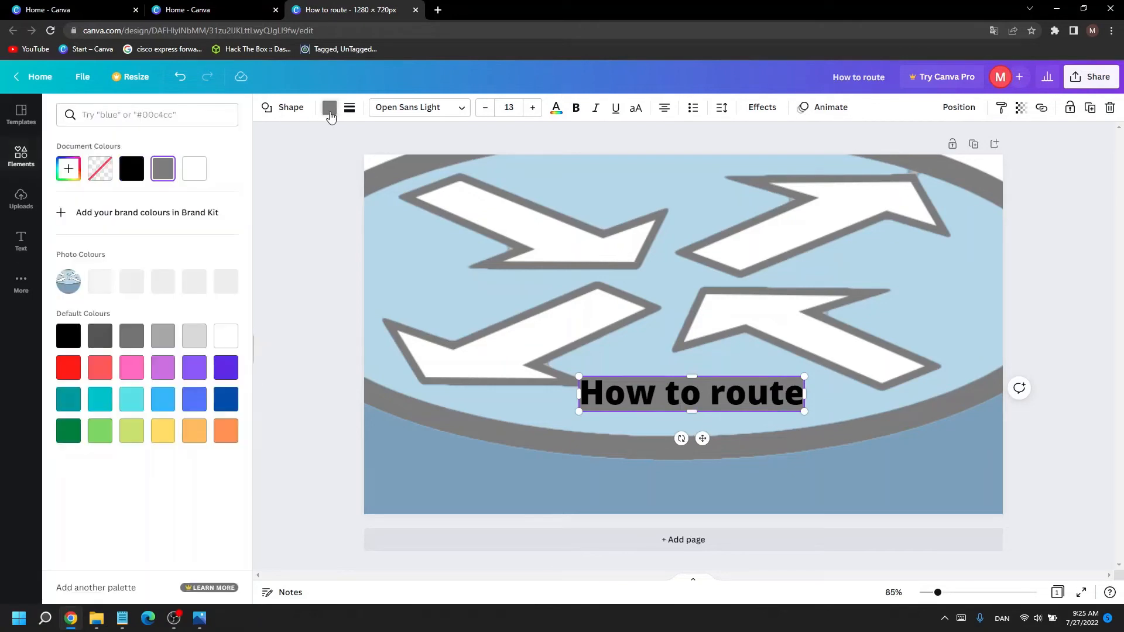
pyautogui.click(165, 402)
pyautogui.click(132, 403)
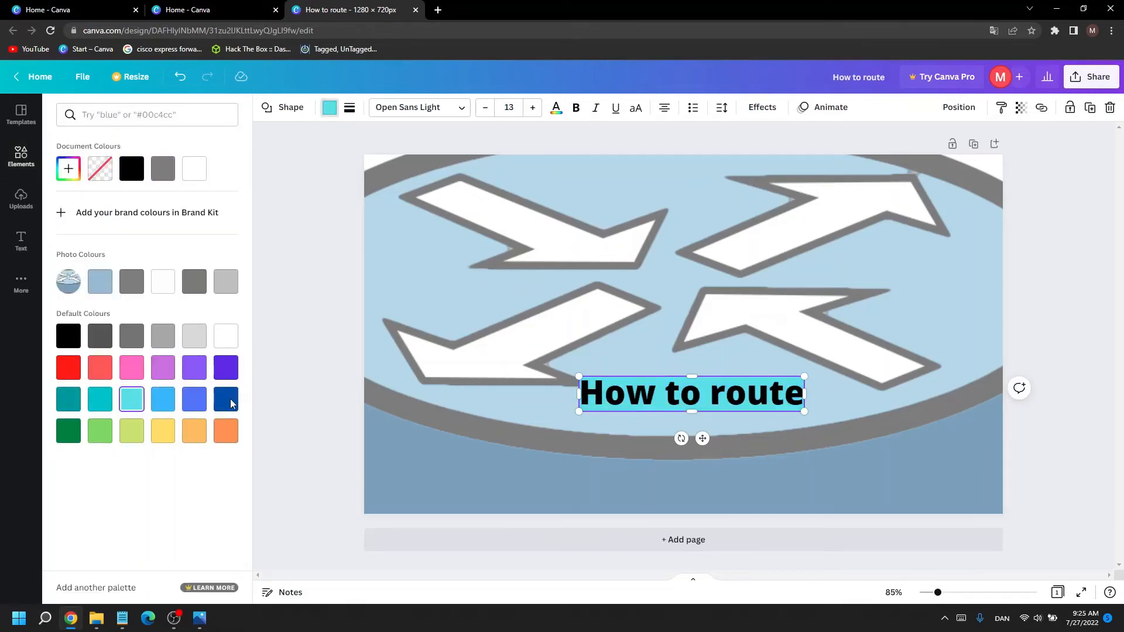
pyautogui.click(226, 400)
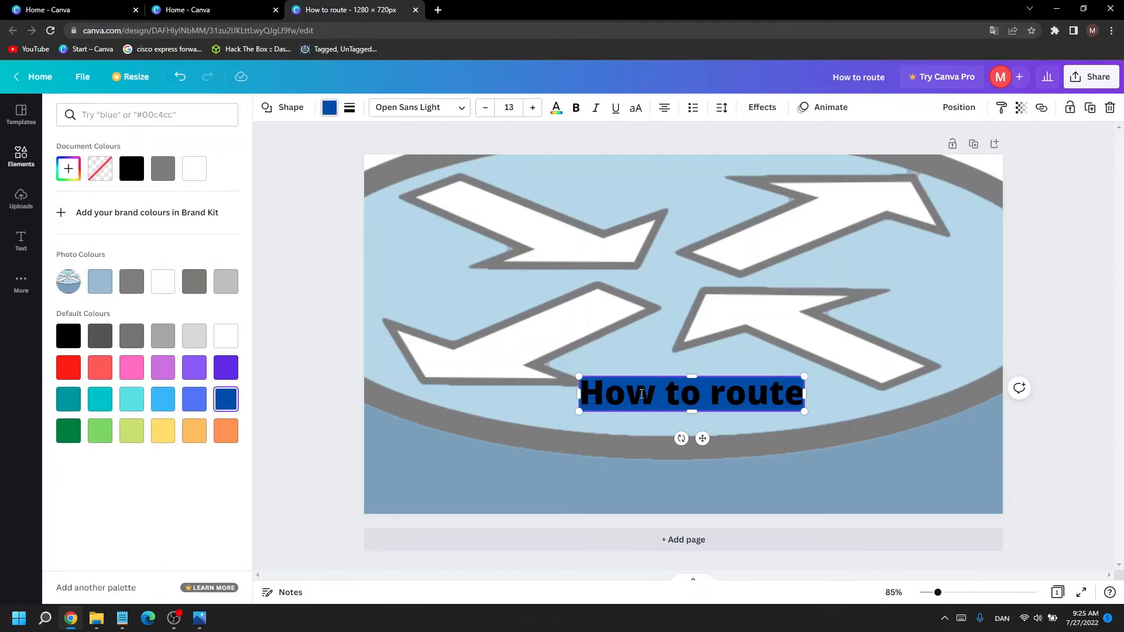
pyautogui.click(649, 468)
# Step: Change the text colour of the "How to route" heading to white
pyautogui.click(648, 392)
pyautogui.click(646, 390)
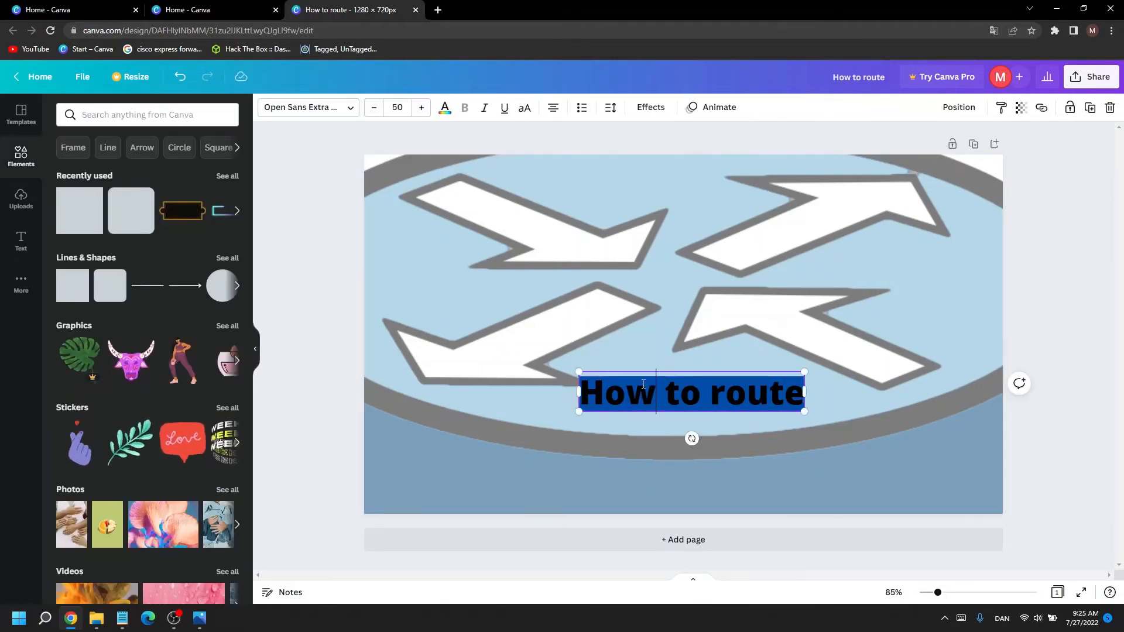
pyautogui.tripleClick(672, 404)
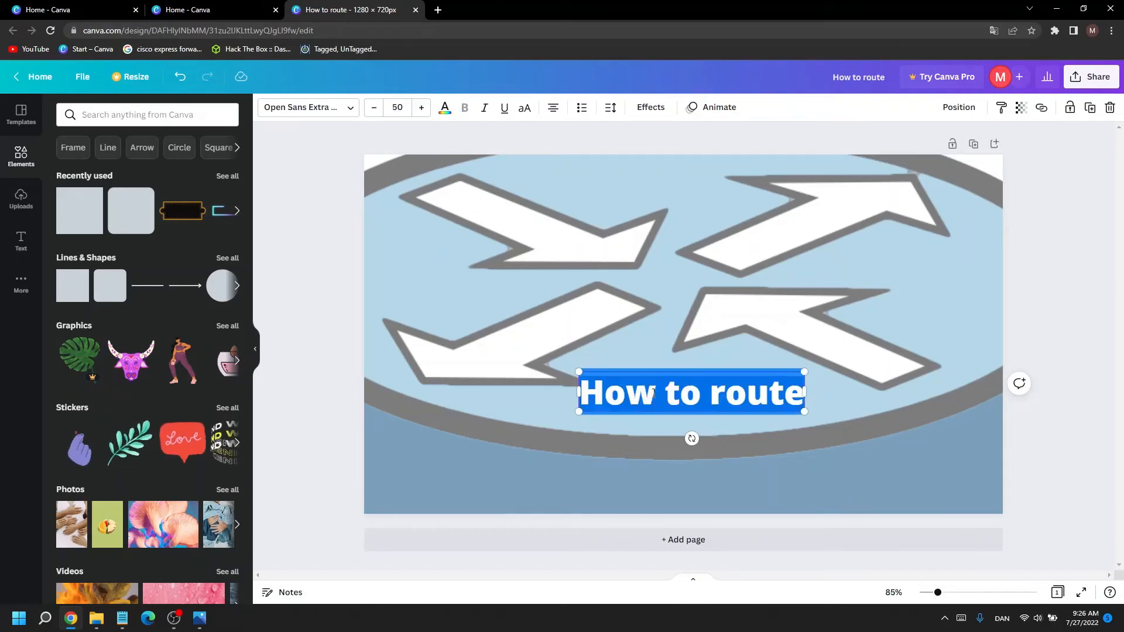
pyautogui.click(442, 110)
pyautogui.click(163, 169)
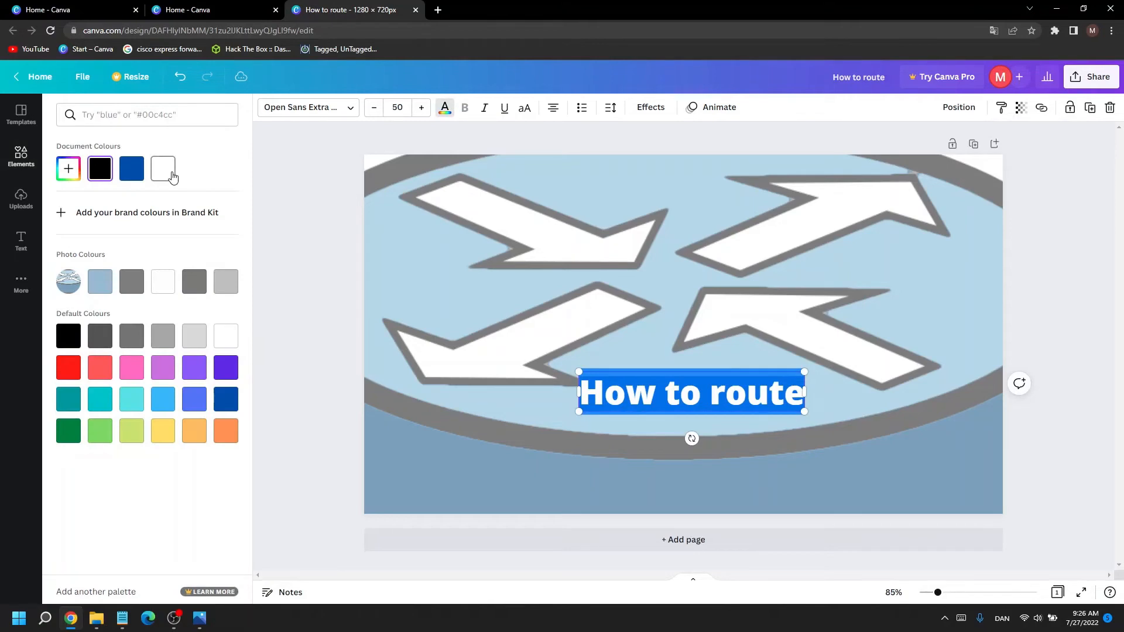
pyautogui.click(633, 306)
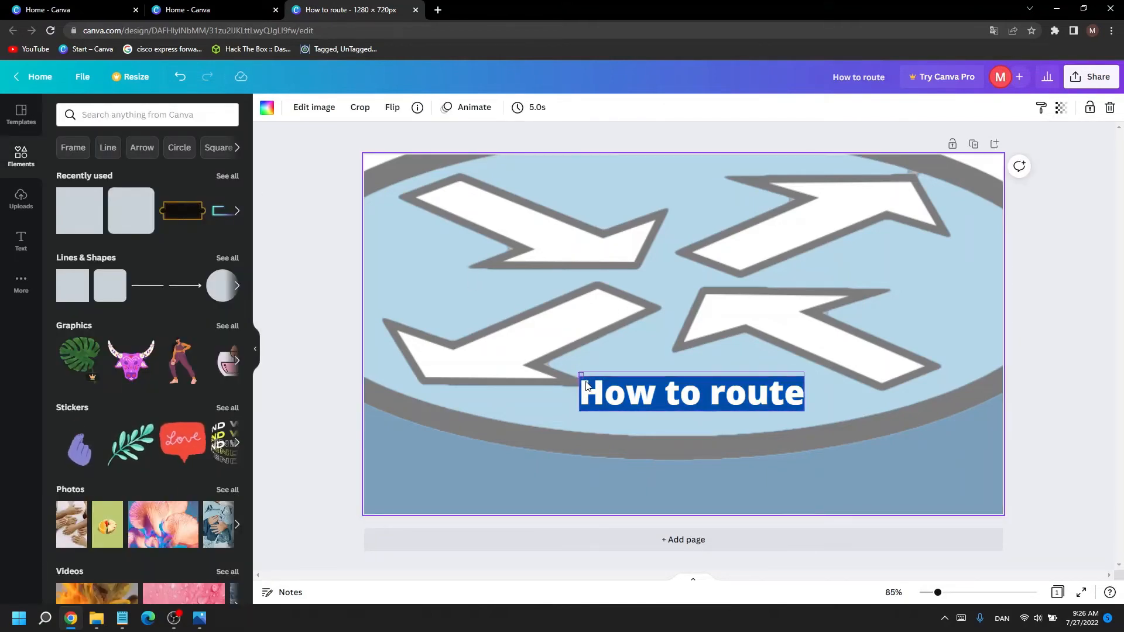
# Step: Group the heading with its blue rectangle and move the group to the upper centre of the page
pyautogui.click(623, 403)
pyautogui.rightClick(622, 402)
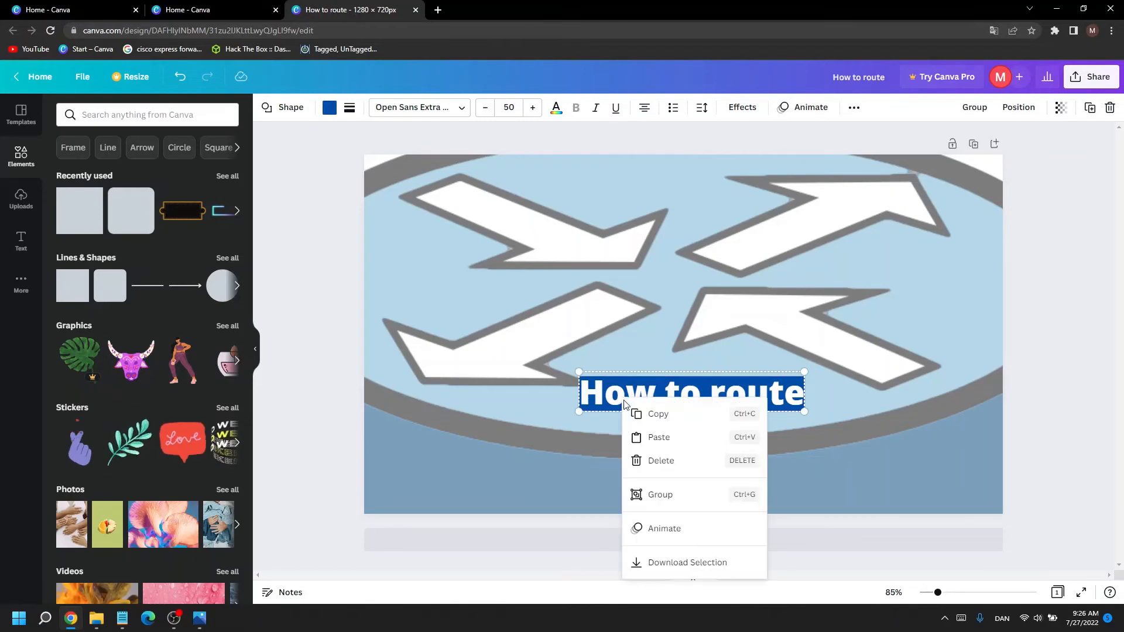
pyautogui.click(672, 502)
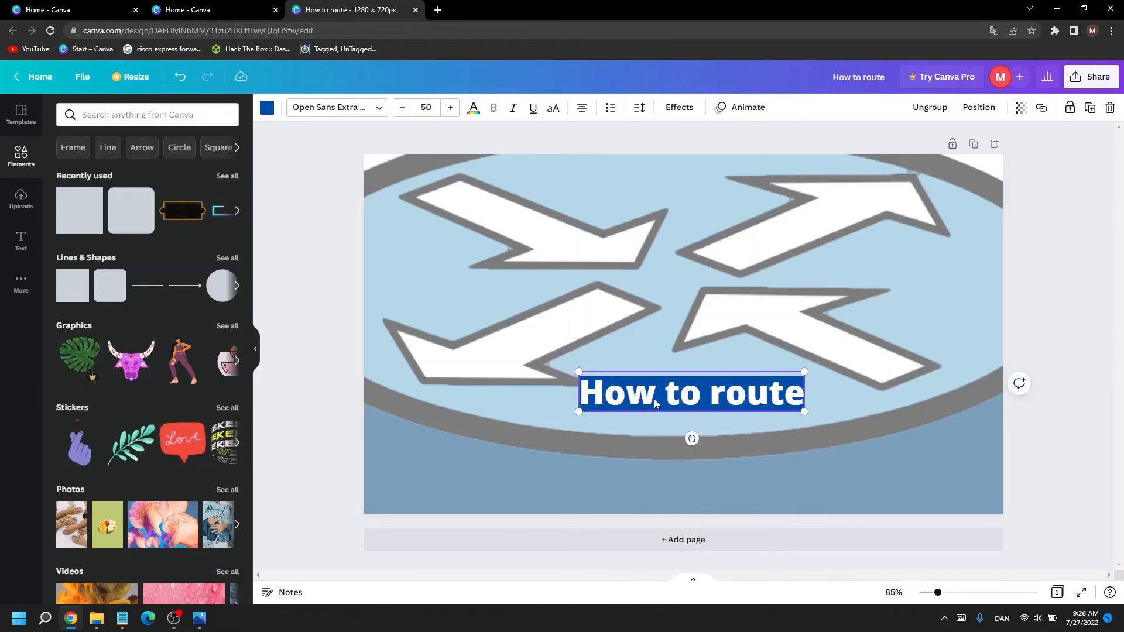
pyautogui.moveTo(654, 399); pyautogui.dragTo(645, 205)
pyautogui.click(693, 352)
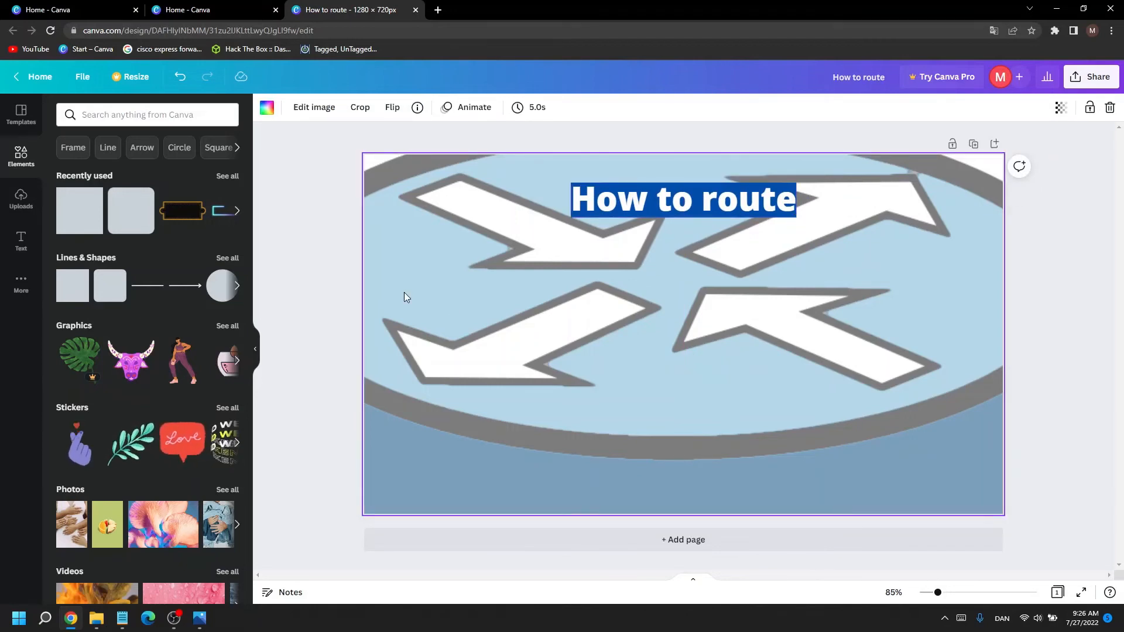
# Step: Replace the current page with the red and blue "If you need me I'll be gaming" console template
pyautogui.click(19, 115)
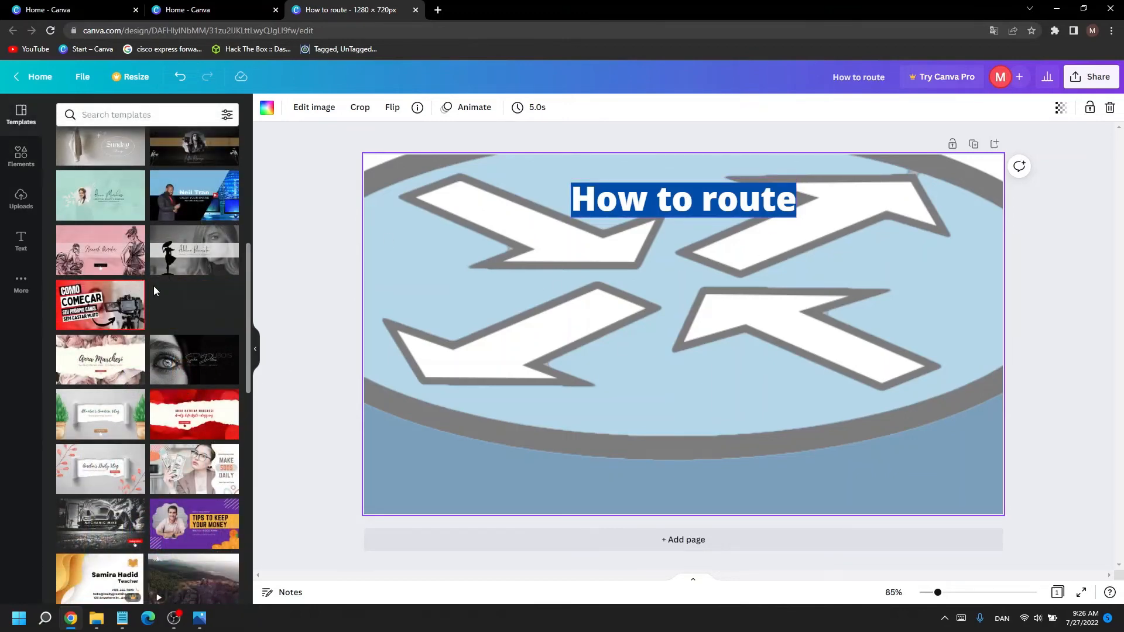
pyautogui.scroll(-3, 187, 351)
pyautogui.scroll(-10, 187, 365)
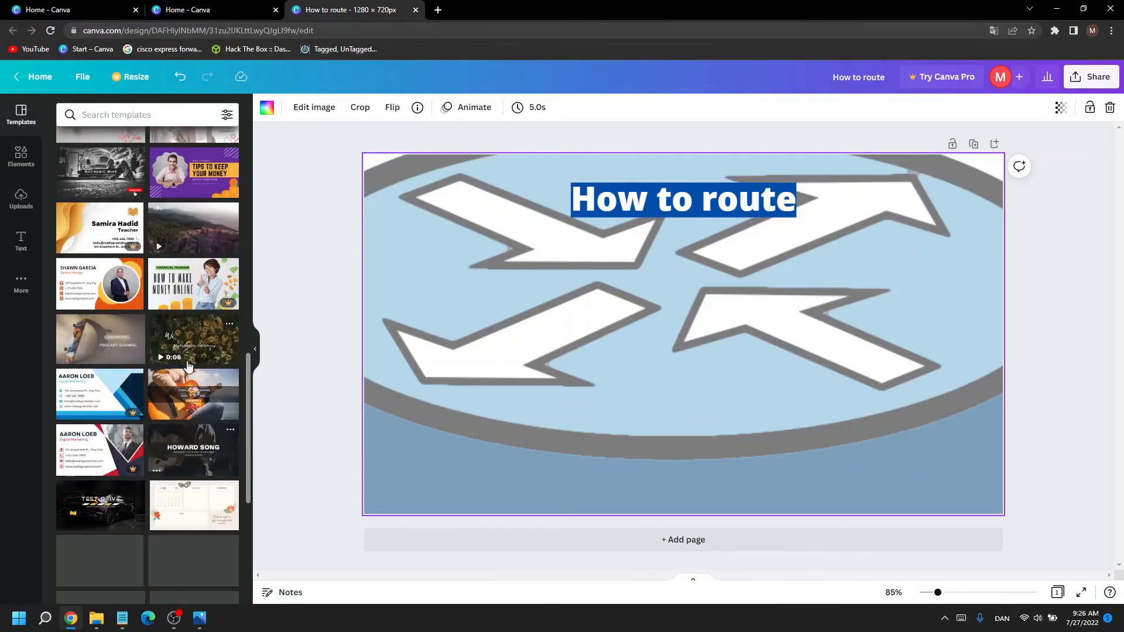
pyautogui.scroll(-2, 187, 366)
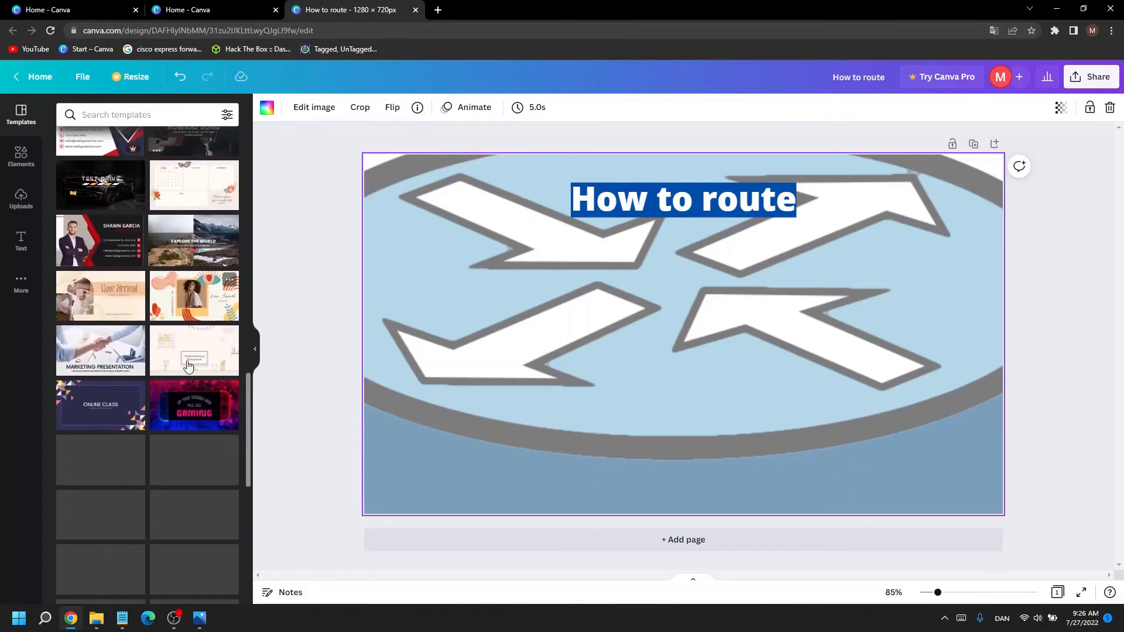
pyautogui.scroll(-2, 188, 366)
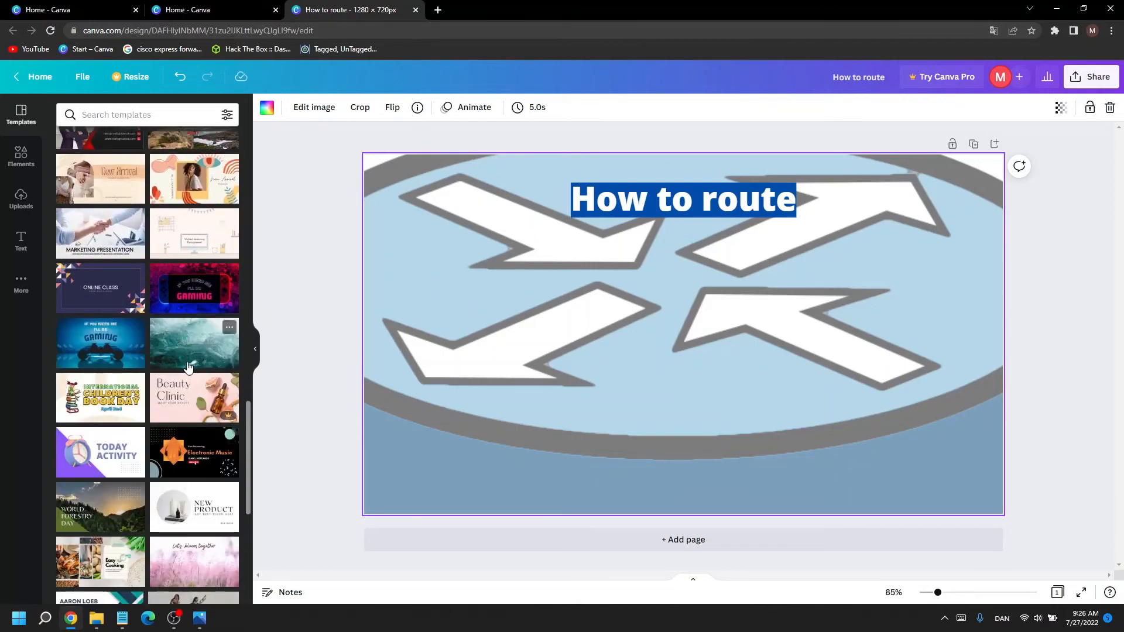
pyautogui.click(195, 297)
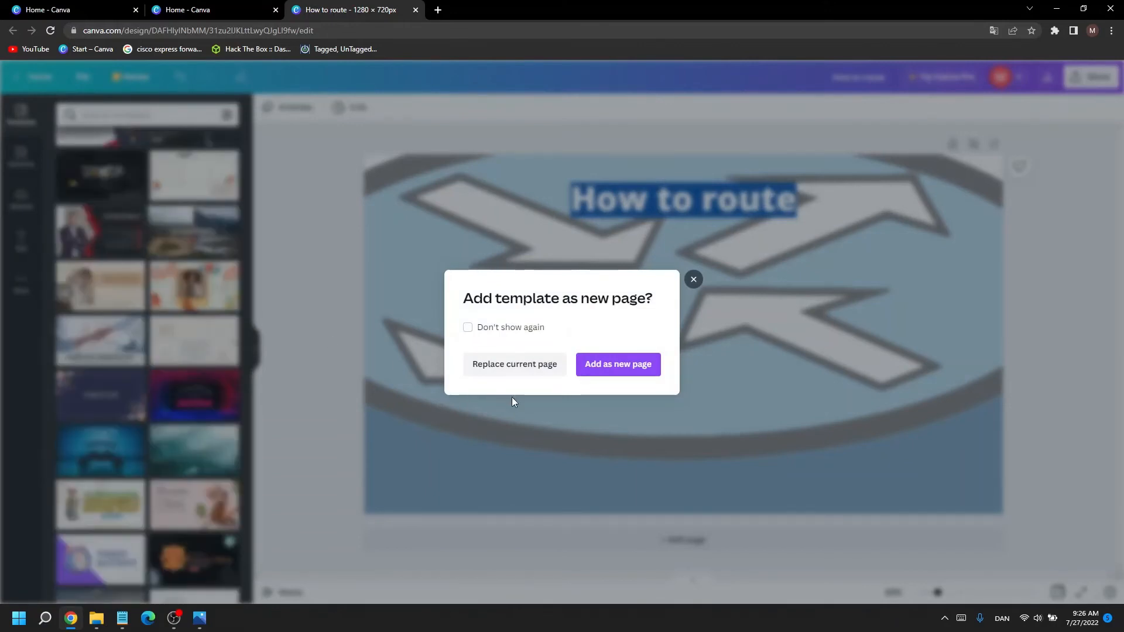
pyautogui.click(537, 368)
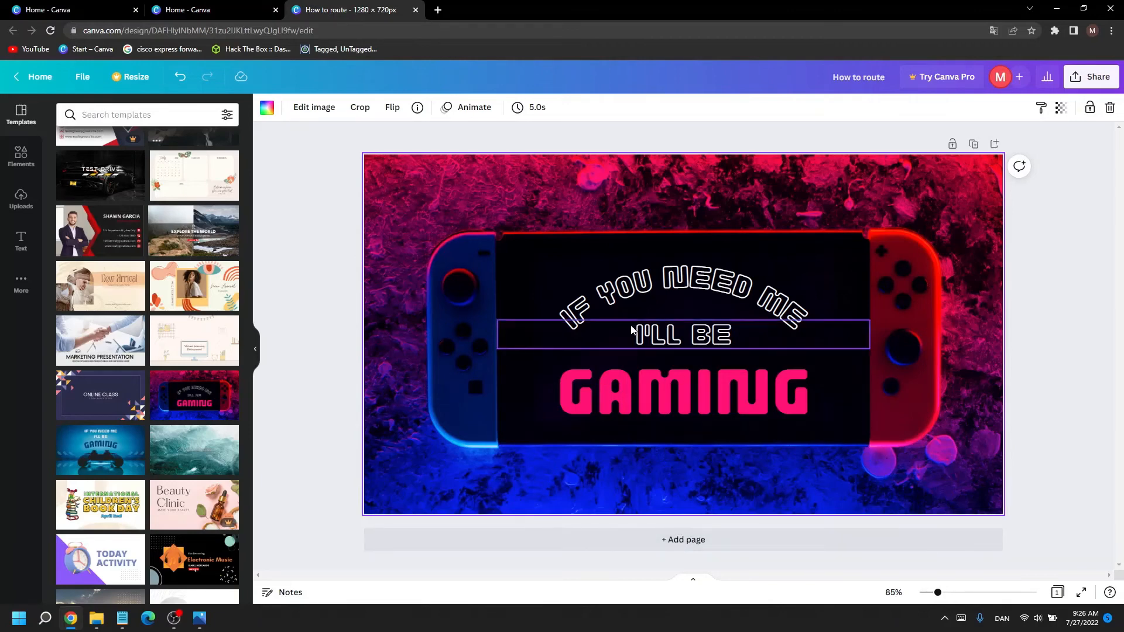
# Step: Replace the curved line "If you need me" above "I'll be" with the text "NEED TO GAME"
pyautogui.click(720, 386)
pyautogui.click(332, 343)
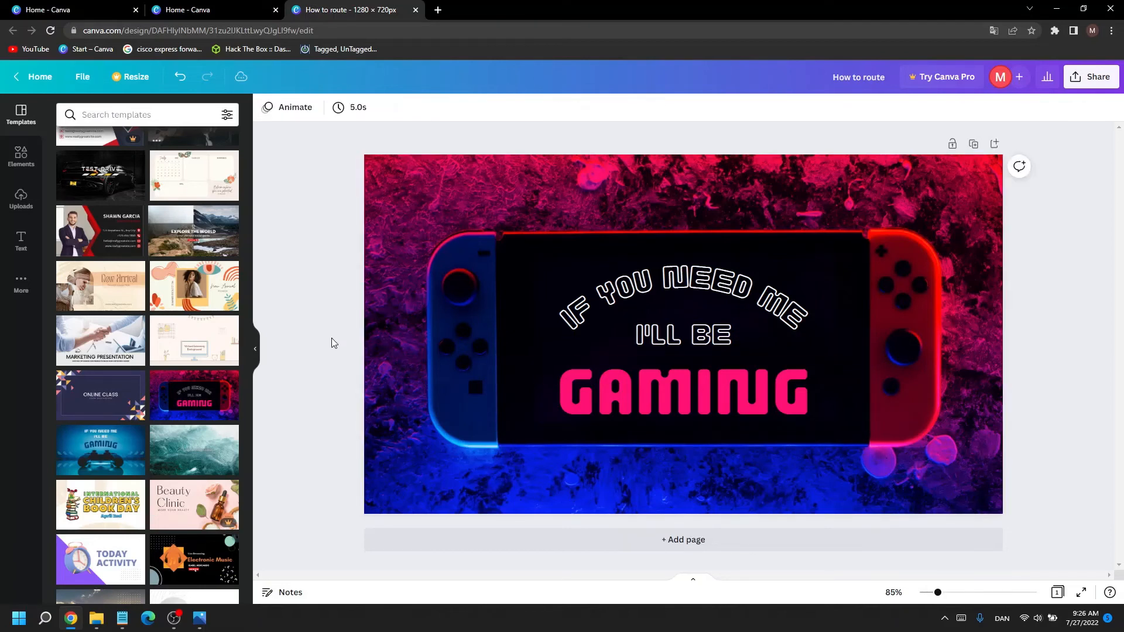
pyautogui.click(682, 284)
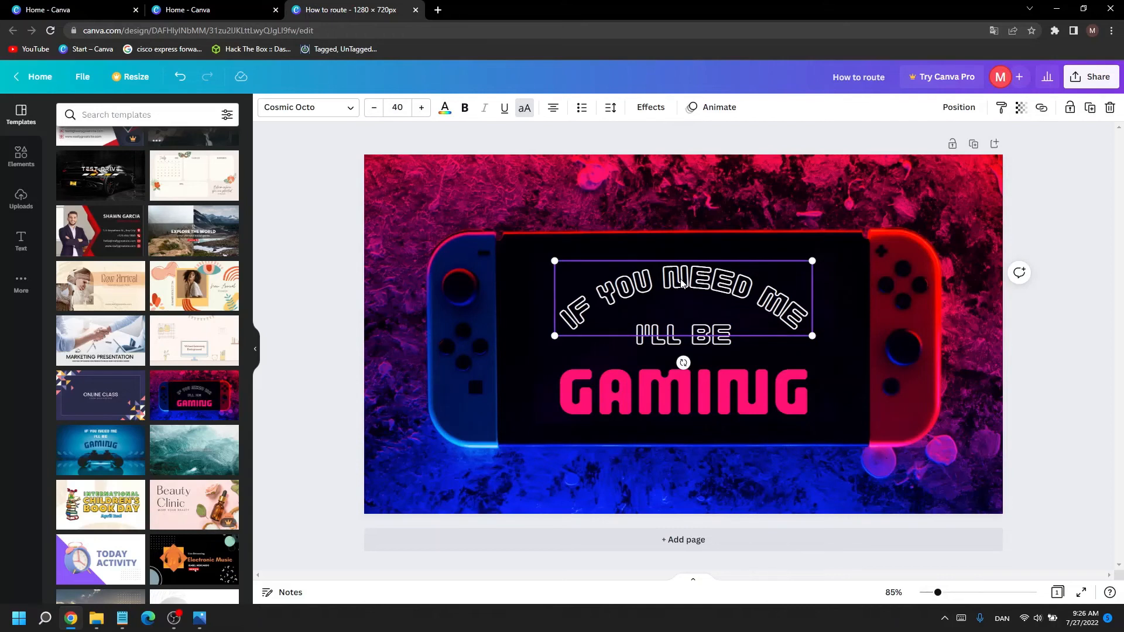
pyautogui.click(682, 283)
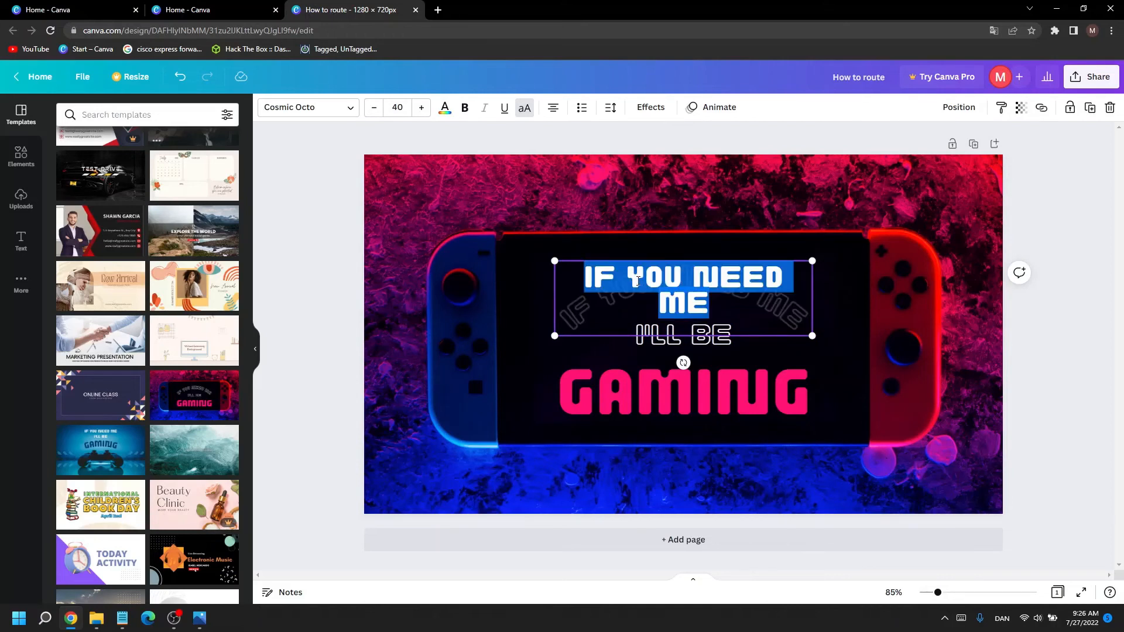
pyautogui.write('NEED TOGA')
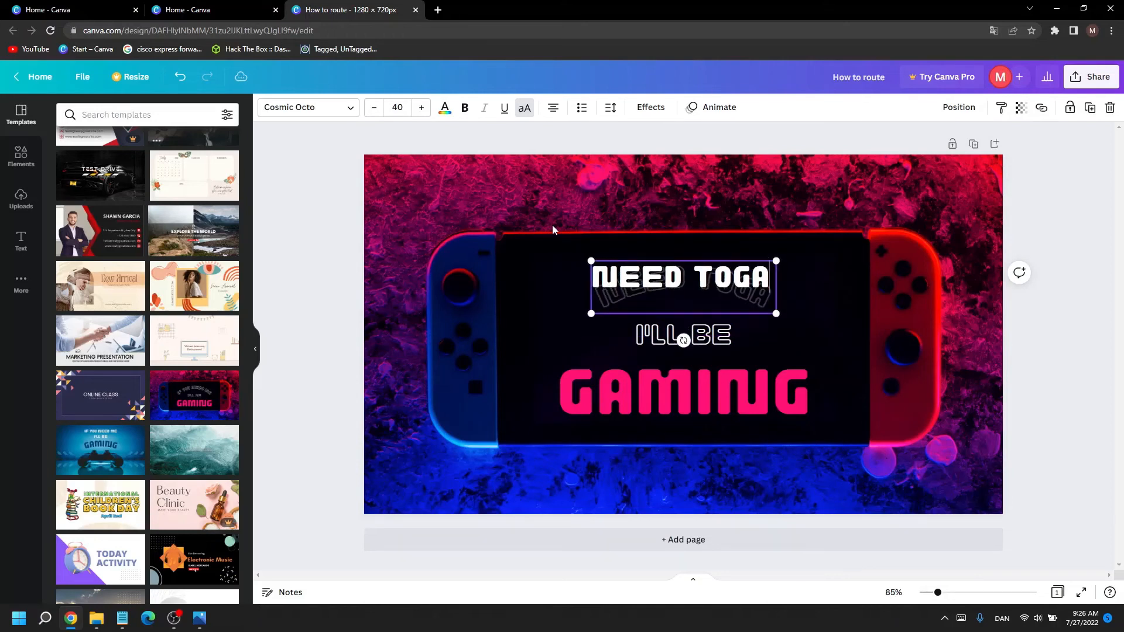
pyautogui.write('N')
pyautogui.press('BackSpace')
pyautogui.press('BackSpace')
pyautogui.press('BackSpace')
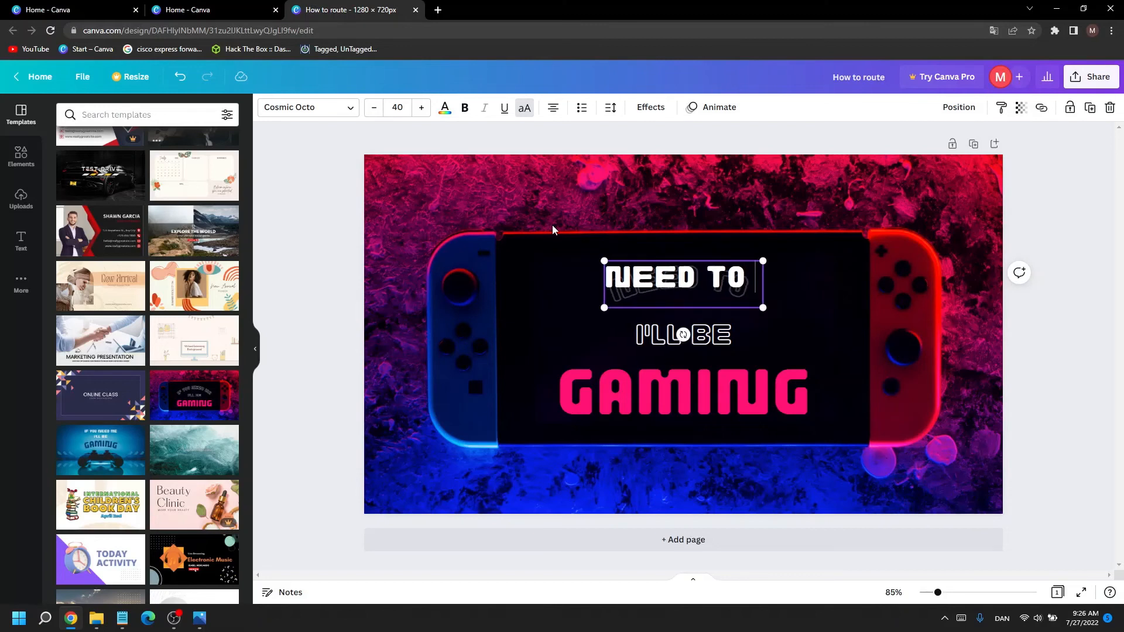
pyautogui.write('GAME')
pyautogui.press('BackSpace')
pyautogui.write('ME')
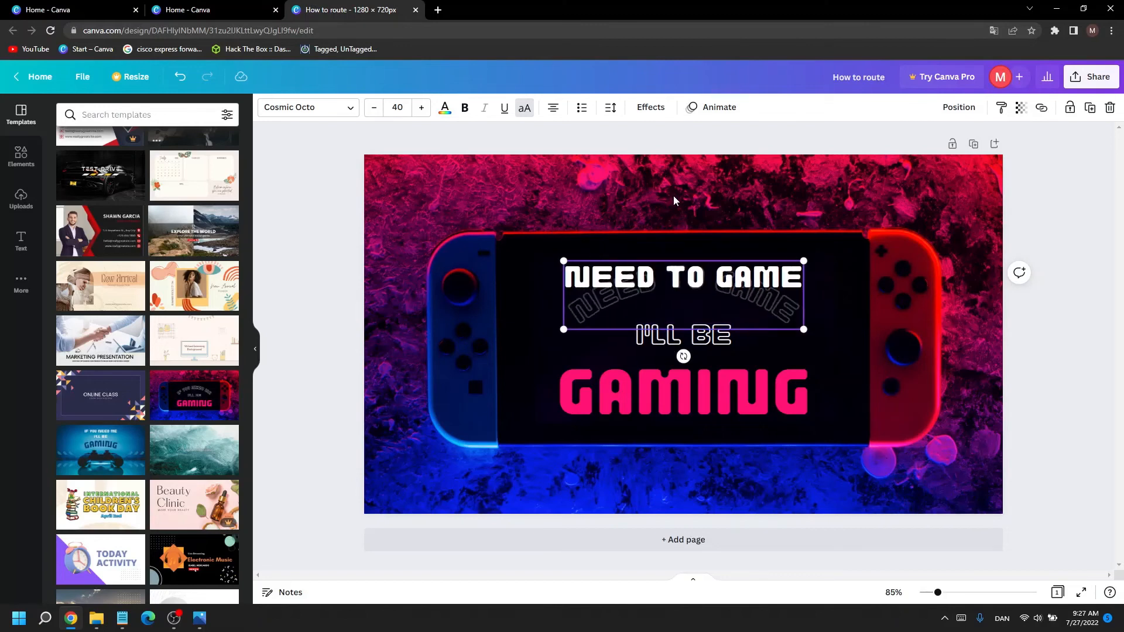
pyautogui.click(720, 173)
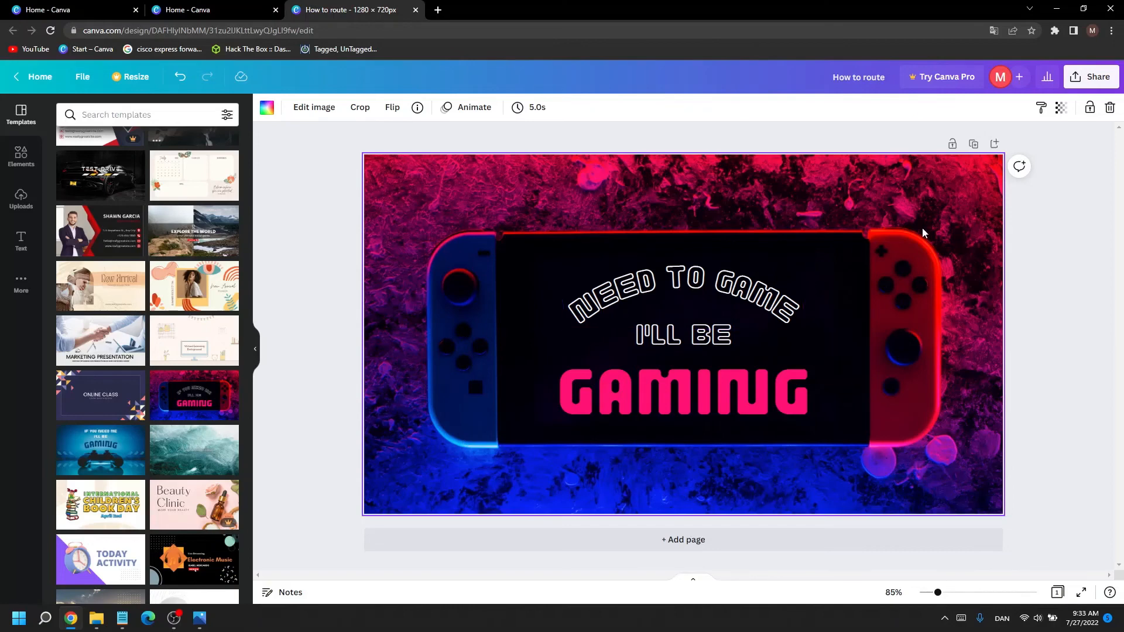
# Step: Download the design as a PNG at 1280 × 720 px
pyautogui.click(1097, 81)
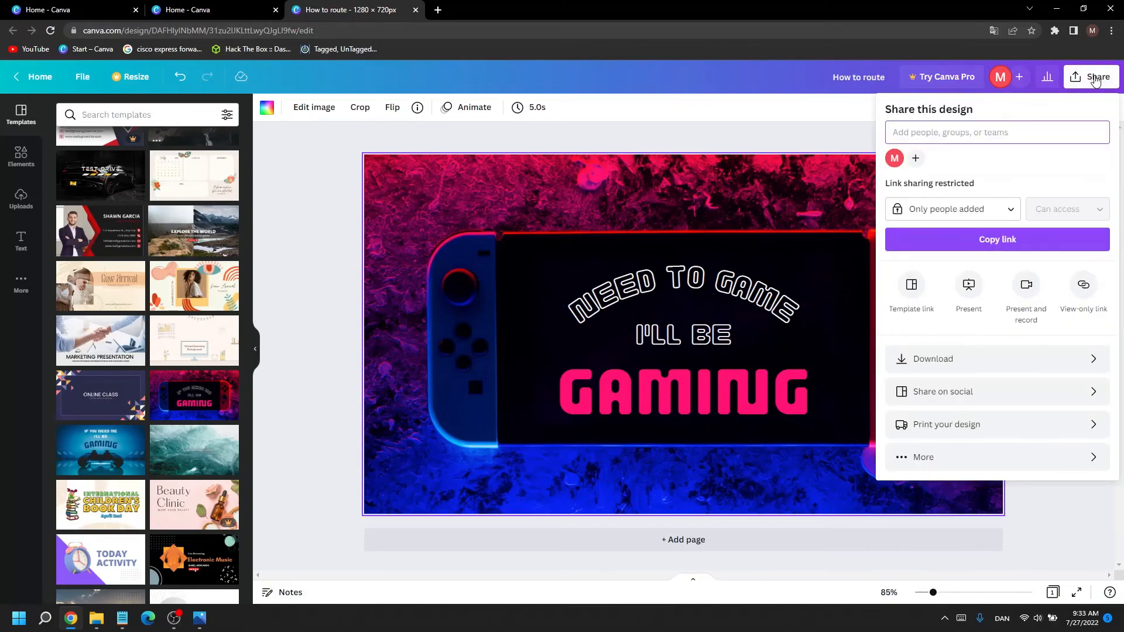
pyautogui.click(952, 361)
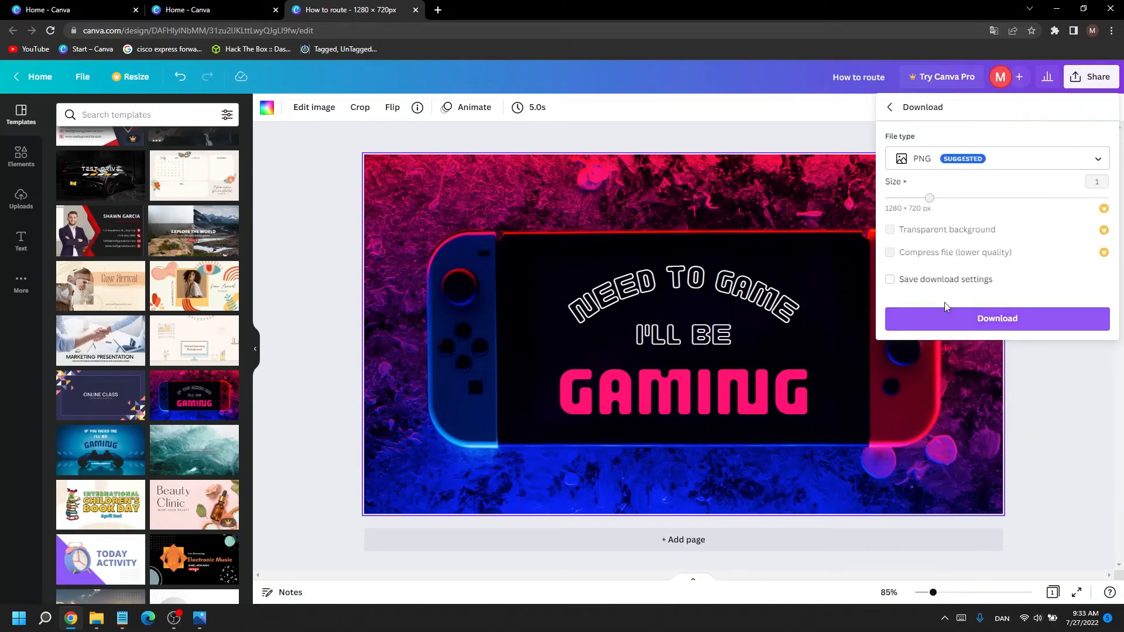
pyautogui.click(950, 310)
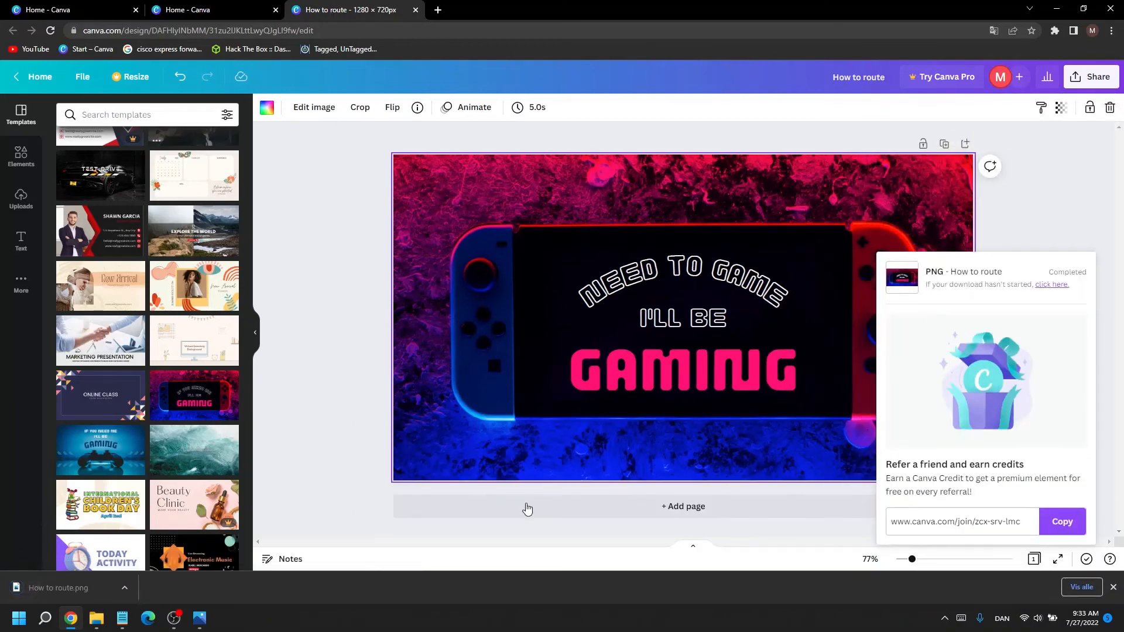
# Step: Open the downloaded How to route.png to check it, then close the image viewer and dismiss the download notice
pyautogui.click(96, 584)
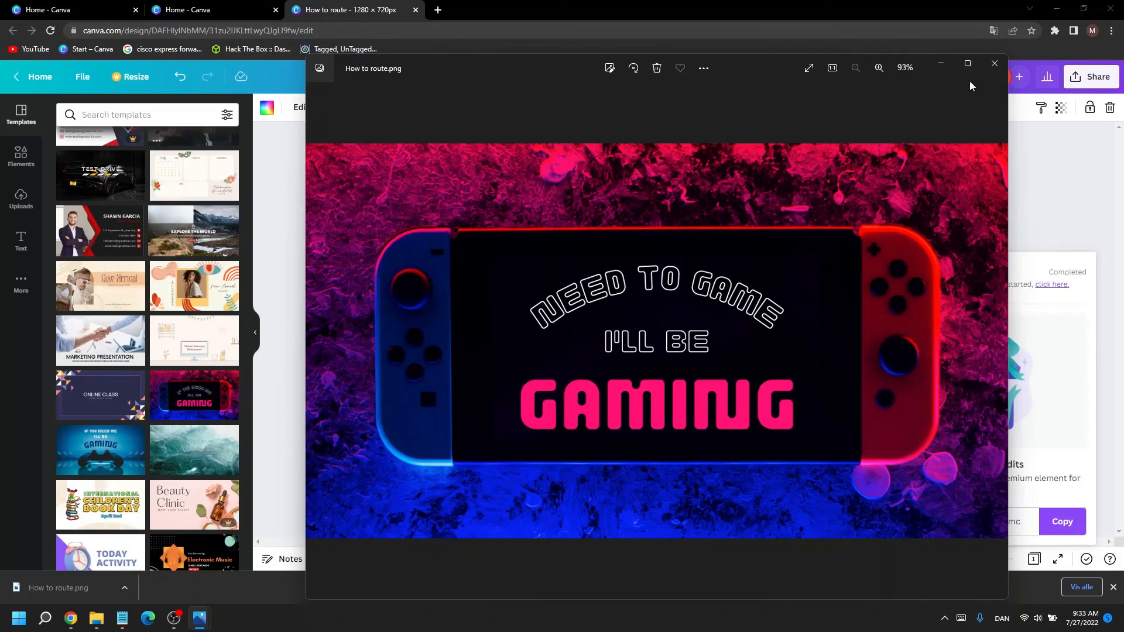
pyautogui.click(994, 63)
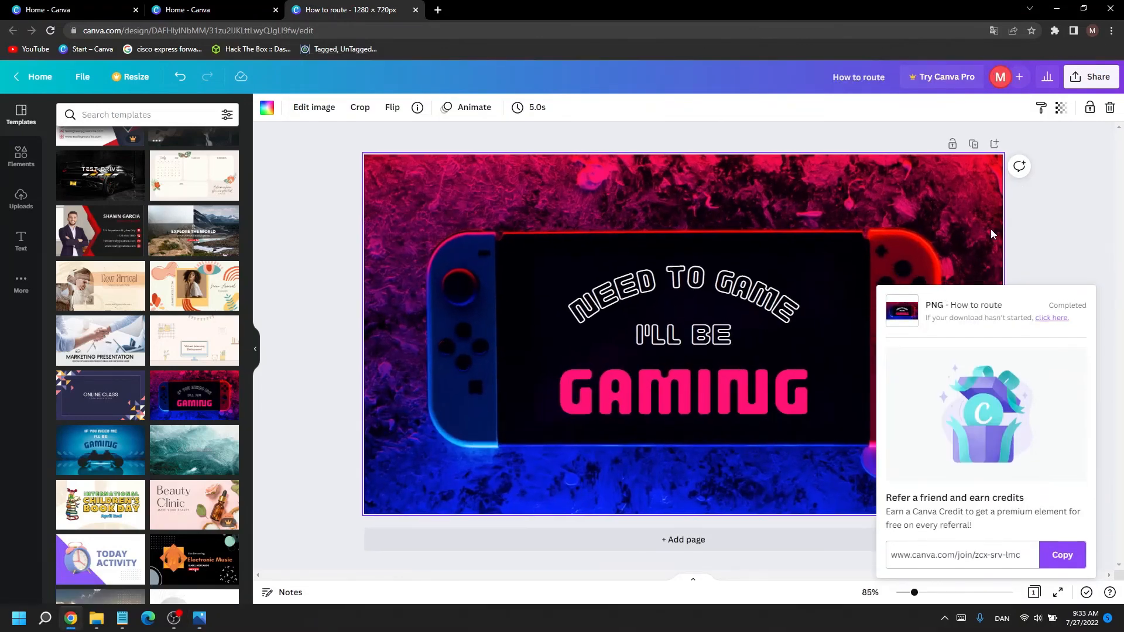
pyautogui.click(1069, 237)
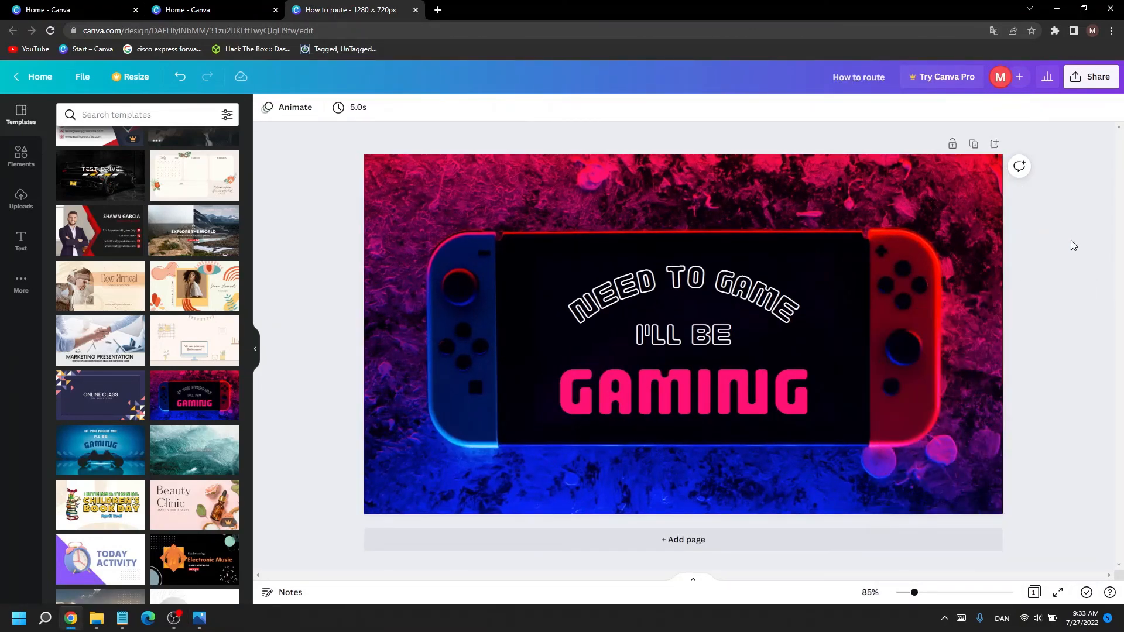